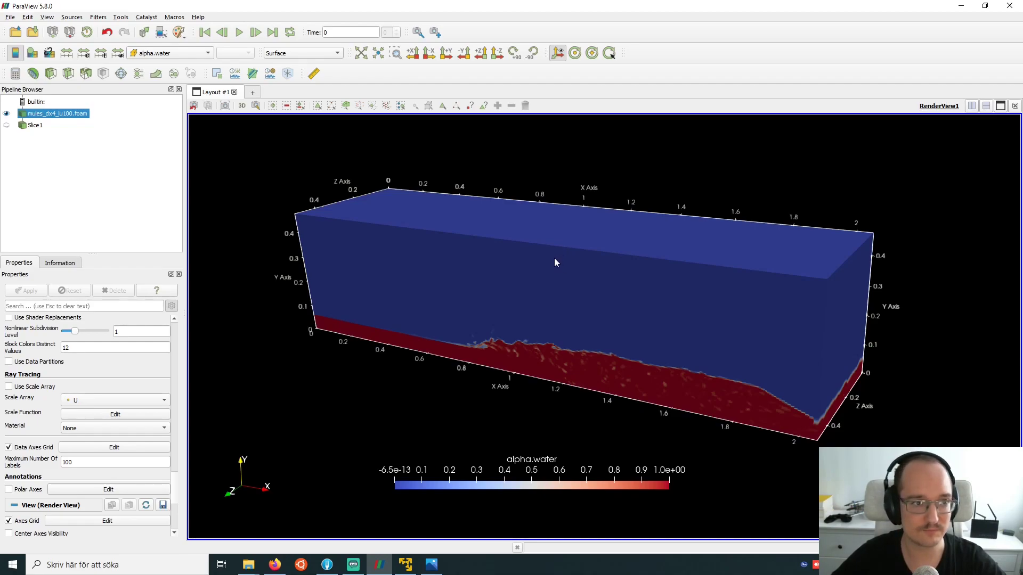
{"action": "mouse_move", "coordinate": [595, 271]}
{"action": "left_mouse_down"}
{"action": "mouse_move", "coordinate": [566, 269]}
{"action": "mouse_move", "coordinate": [579, 270]}
{"action": "left_mouse_up"}
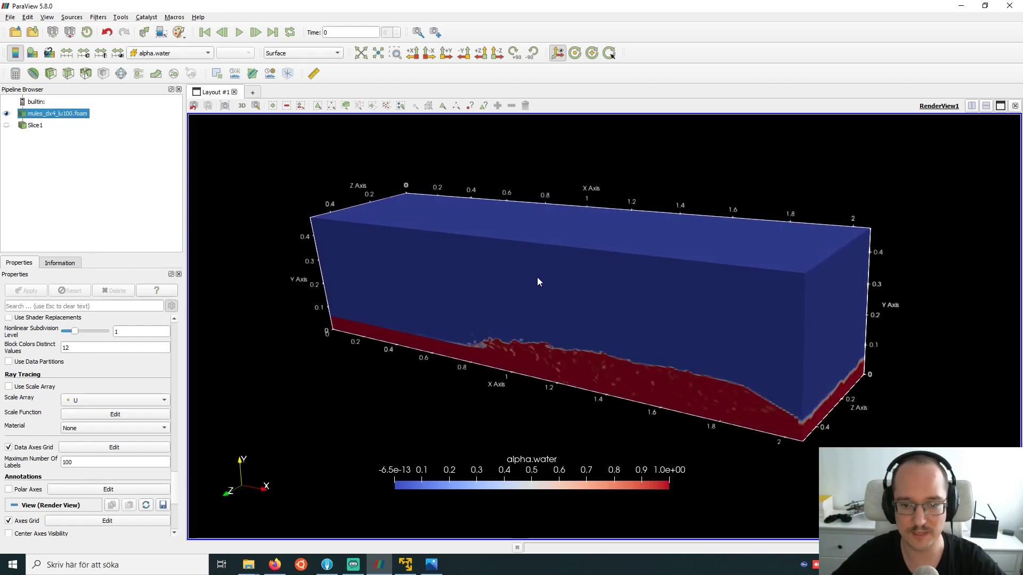
{"action": "mouse_move", "coordinate": [462, 296]}
{"action": "left_mouse_down"}
{"action": "mouse_move", "coordinate": [487, 280]}
{"action": "mouse_move", "coordinate": [493, 294]}
{"action": "mouse_move", "coordinate": [475, 299]}
{"action": "left_mouse_up"}
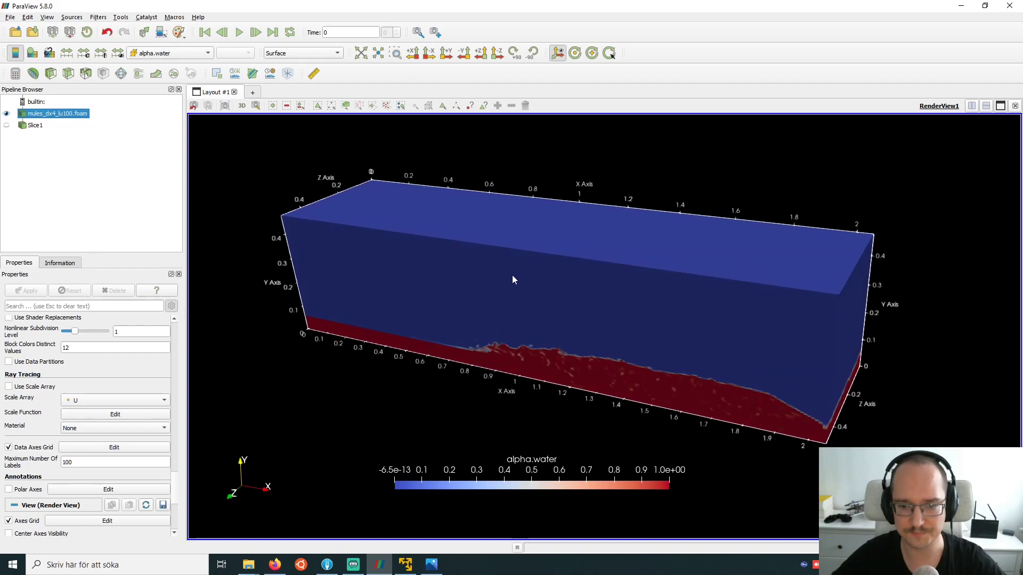
{"action": "left_click_drag", "start_coordinate": [476, 280], "coordinate": [473, 277]}
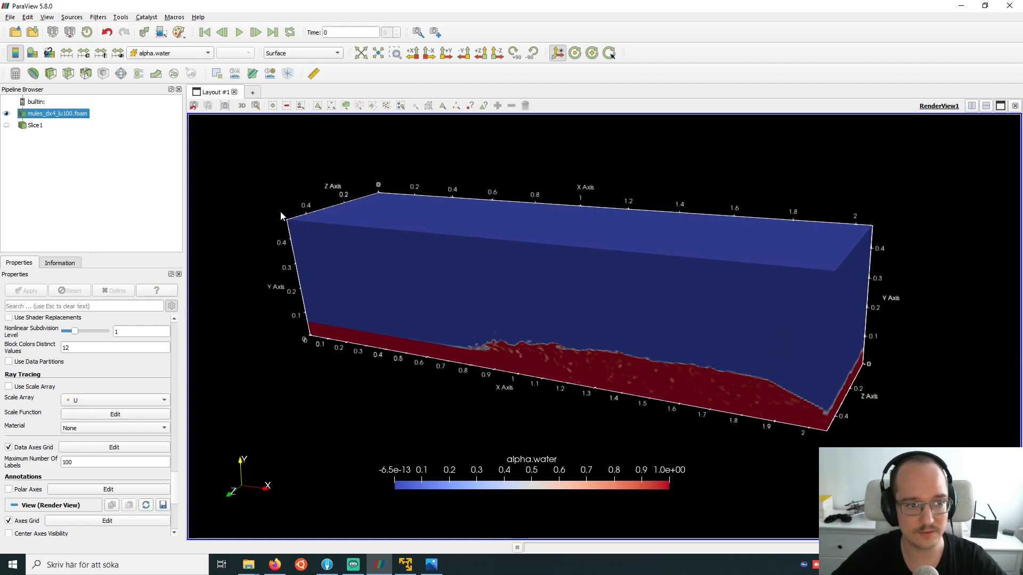
{"action": "left_click_drag", "start_coordinate": [421, 249], "coordinate": [443, 255]}
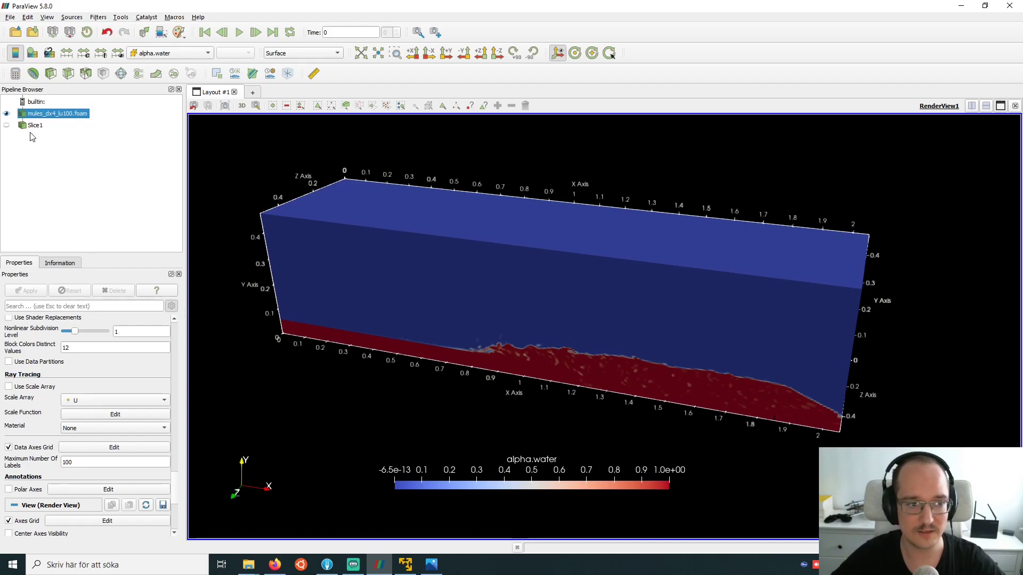
Step: Show only Slice1, hiding mules_dx4_lu100.foam, and view the slice straight along the negative Z direction
{"action": "left_click", "coordinate": [12, 127]}
{"action": "left_click", "coordinate": [7, 114]}
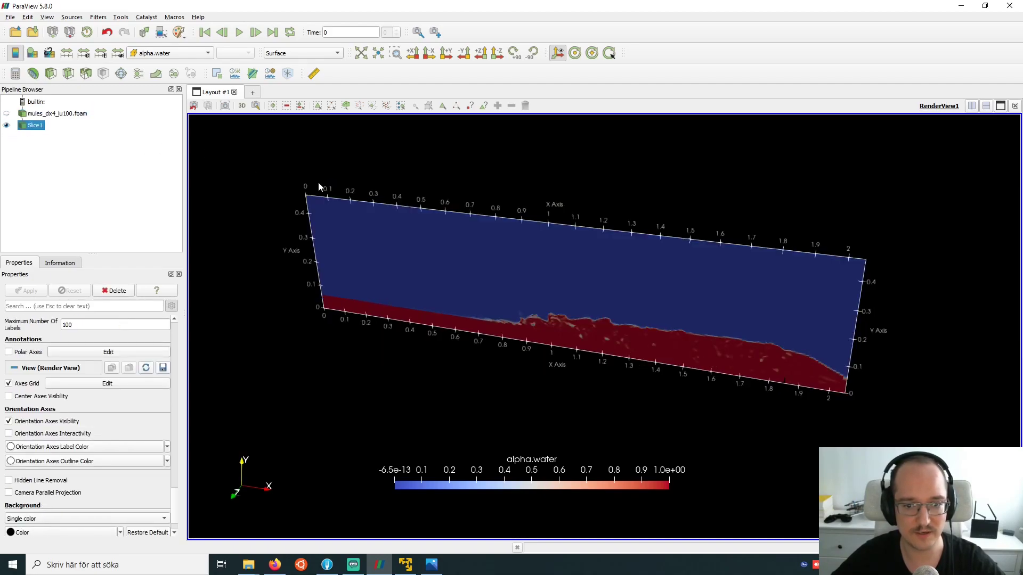
{"action": "left_click", "coordinate": [495, 52]}
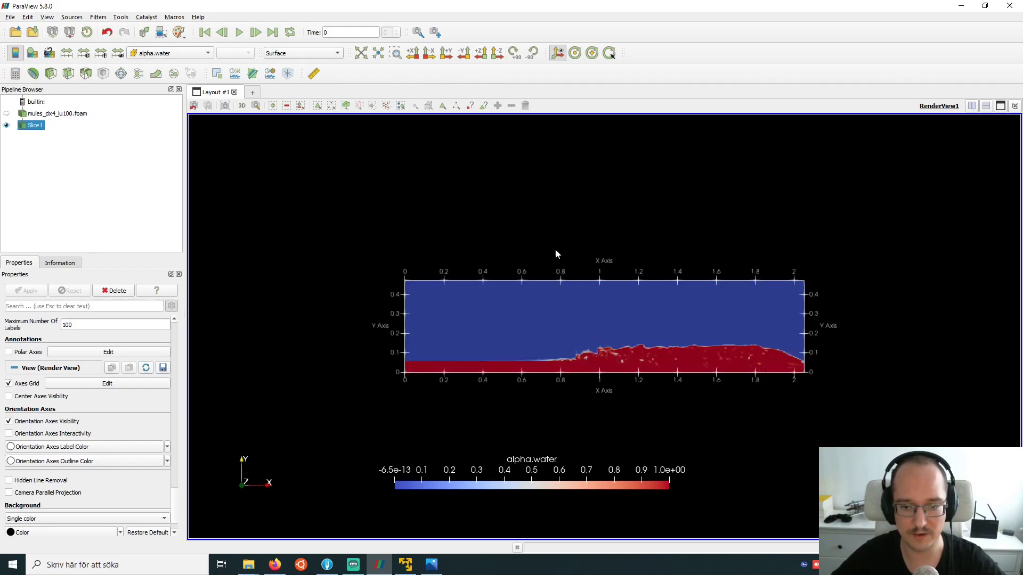
{"action": "mouse_move", "coordinate": [548, 243]}
{"action": "left_mouse_down"}
{"action": "mouse_move", "coordinate": [534, 235]}
{"action": "mouse_move", "coordinate": [545, 239]}
{"action": "left_mouse_up"}
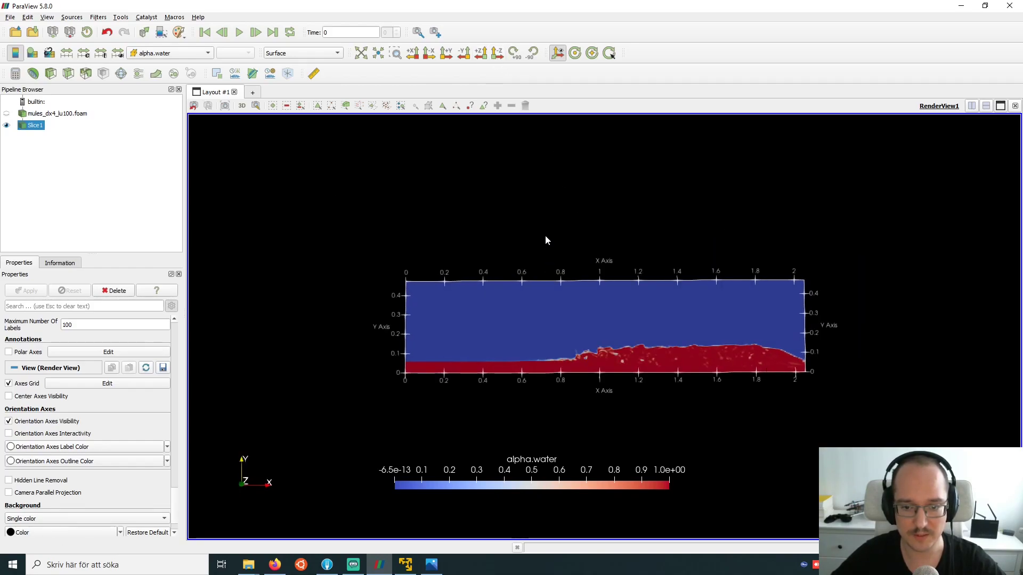
{"action": "left_click", "coordinate": [497, 52]}
Step: Switch the render view to 2D interaction and enlarge Slice1 until it nearly fills the view's width
{"action": "left_click", "coordinate": [242, 105]}
{"action": "scroll", "coordinate": [520, 287], "scroll_direction": "up", "scroll_amount": 3}
{"action": "left_click_drag", "start_coordinate": [507, 280], "coordinate": [491, 275]}
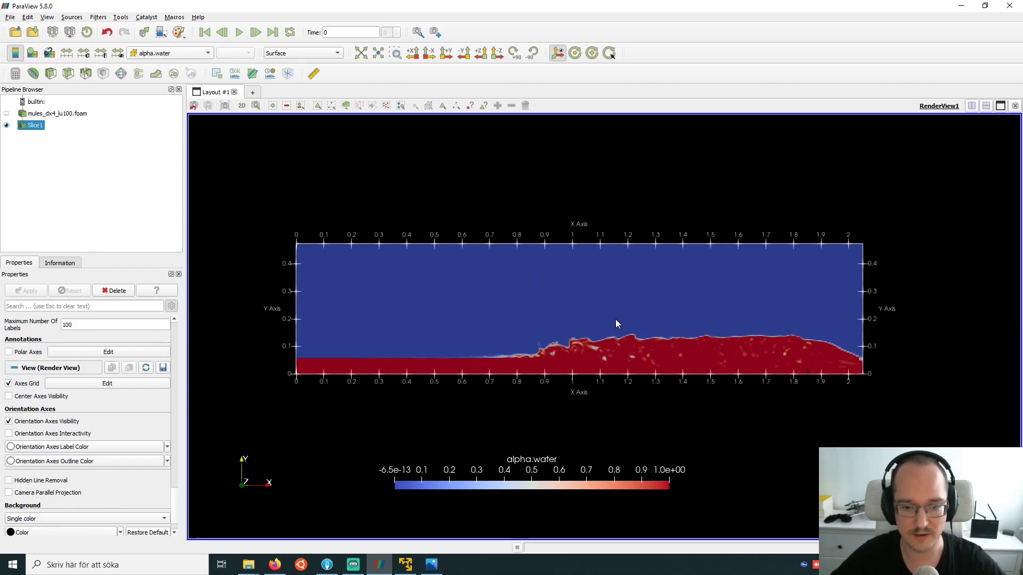
{"action": "scroll", "coordinate": [613, 328], "scroll_direction": "up", "scroll_amount": 2}
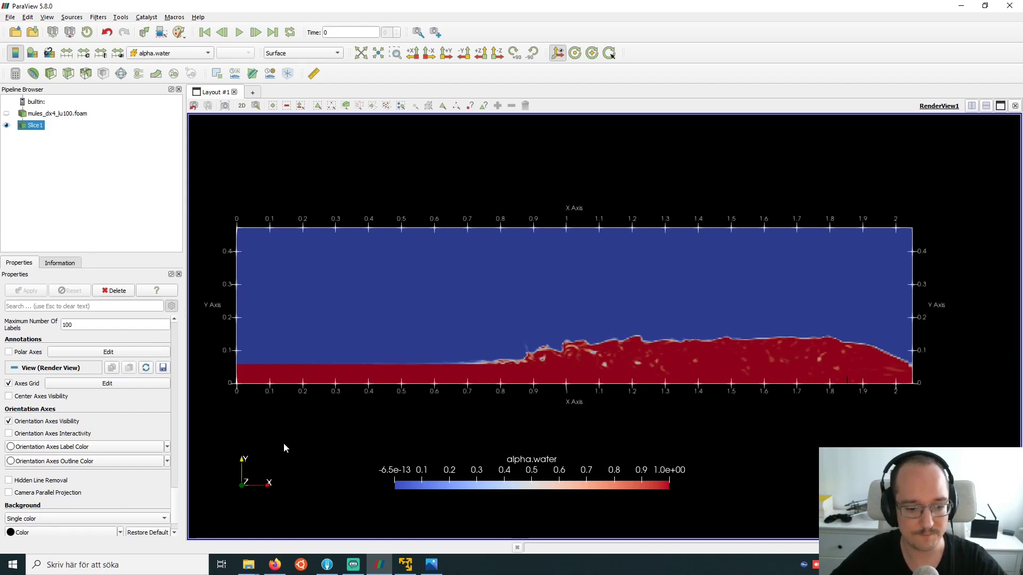
Step: Switch to File Explorer's turbulucid showcase folder and open the image tau_bfs.jpg
{"action": "mouse_move", "coordinate": [248, 568]}
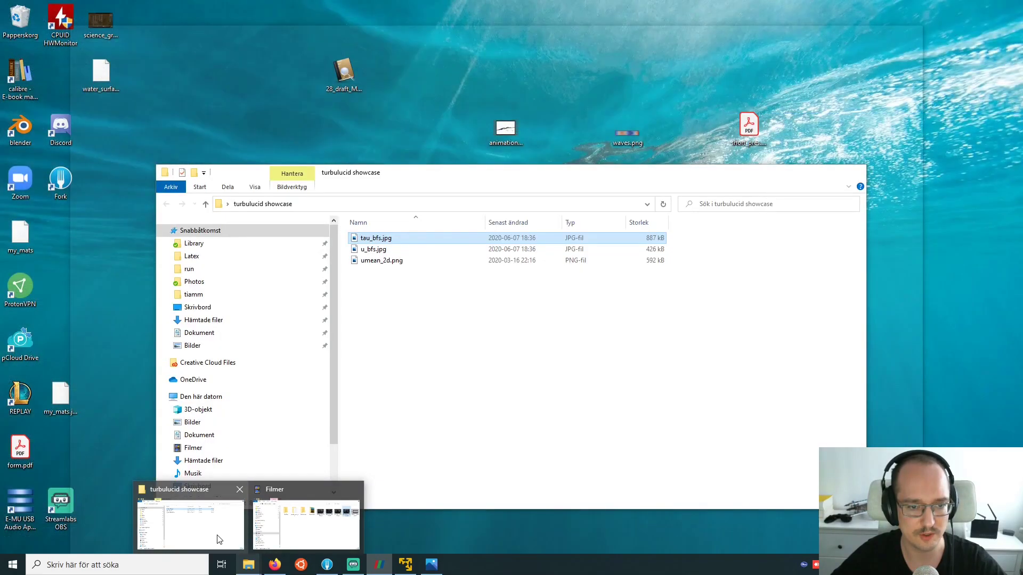
{"action": "left_click", "coordinate": [217, 539]}
{"action": "left_click_drag", "start_coordinate": [481, 173], "coordinate": [535, 177]}
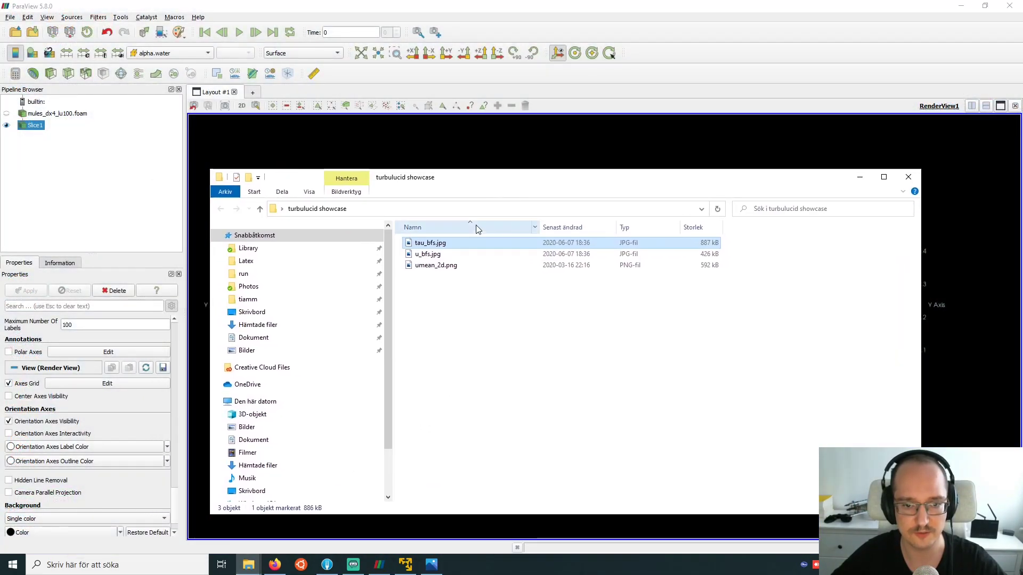
{"action": "double_click", "coordinate": [435, 246]}
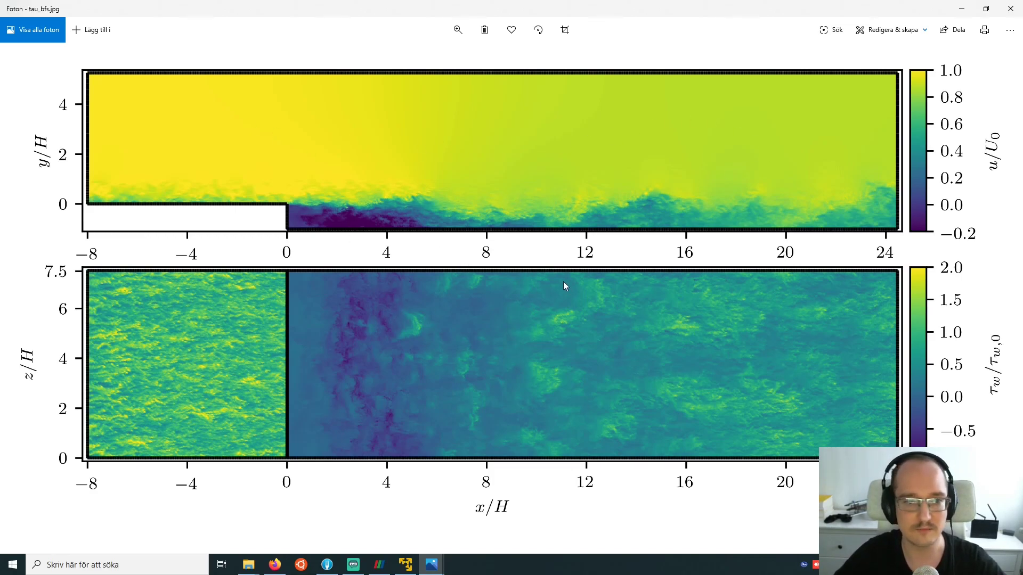
Step: View the other showcase plots, u_bfs.jpg and umean_2d.png, return to tau_bfs.jpg and close the image viewer
{"action": "key", "text": "Right"}
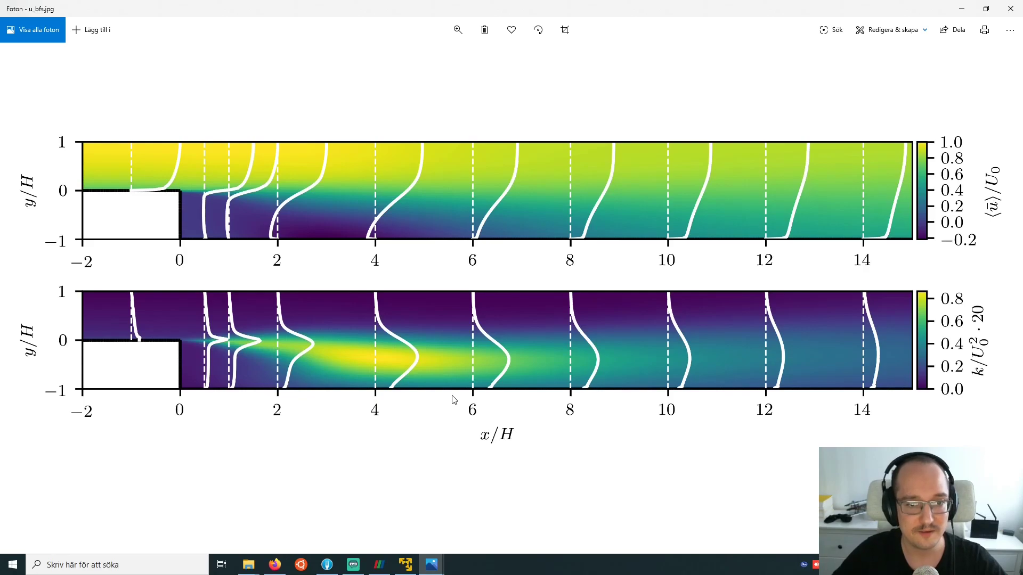
{"action": "key", "text": "Right"}
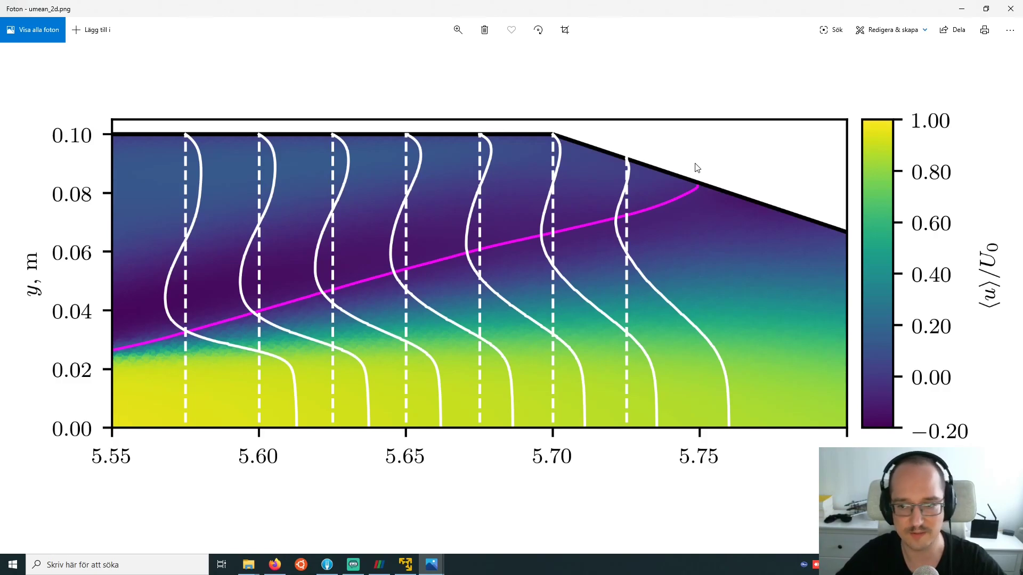
{"action": "key", "text": "Right"}
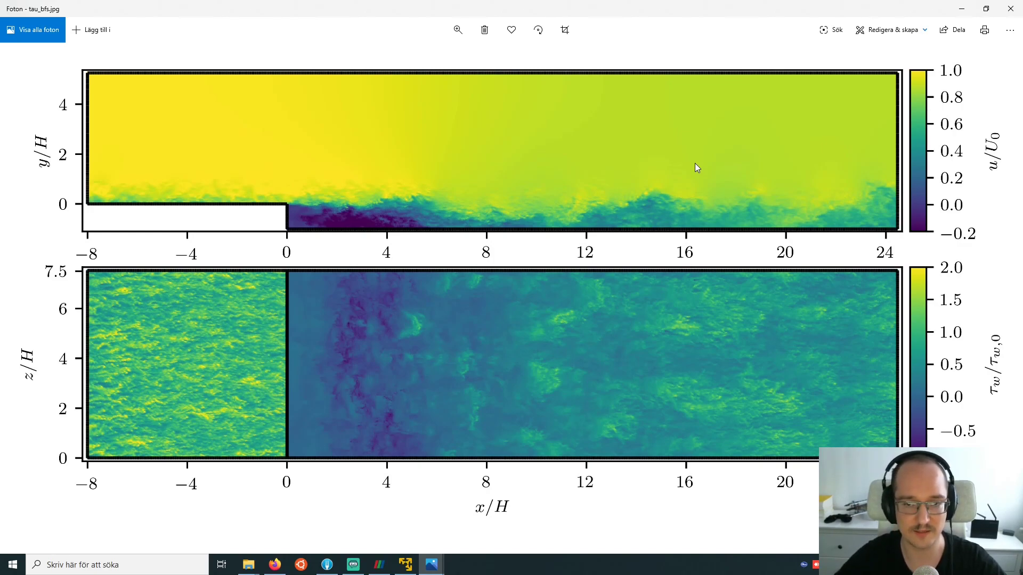
{"action": "key", "text": "alt+F4"}
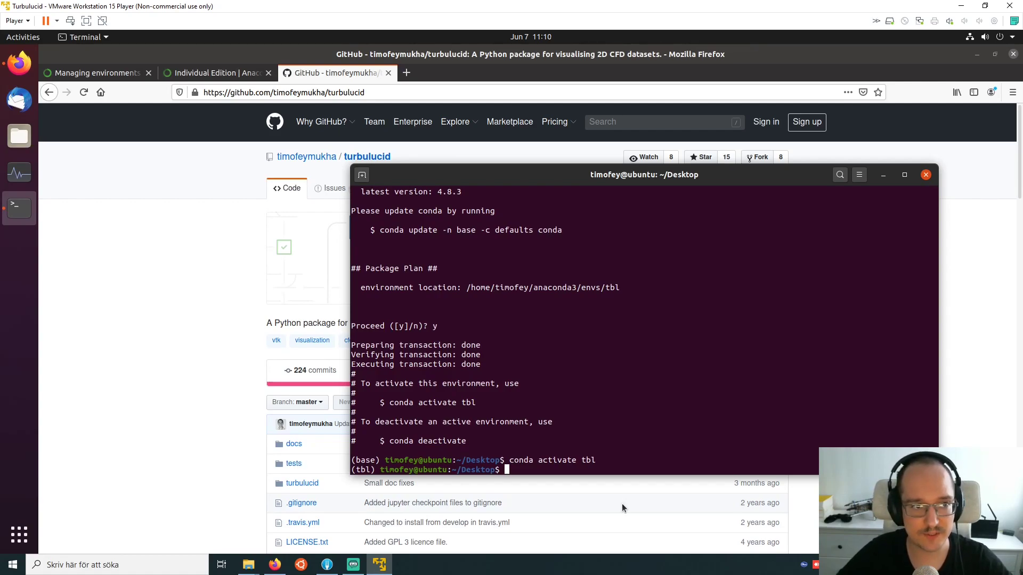
Step: In the Ubuntu virtual machine's terminal, run conda install vtk in the tbl environment and accept the package installation
{"action": "left_click_drag", "start_coordinate": [564, 171], "coordinate": [528, 171]}
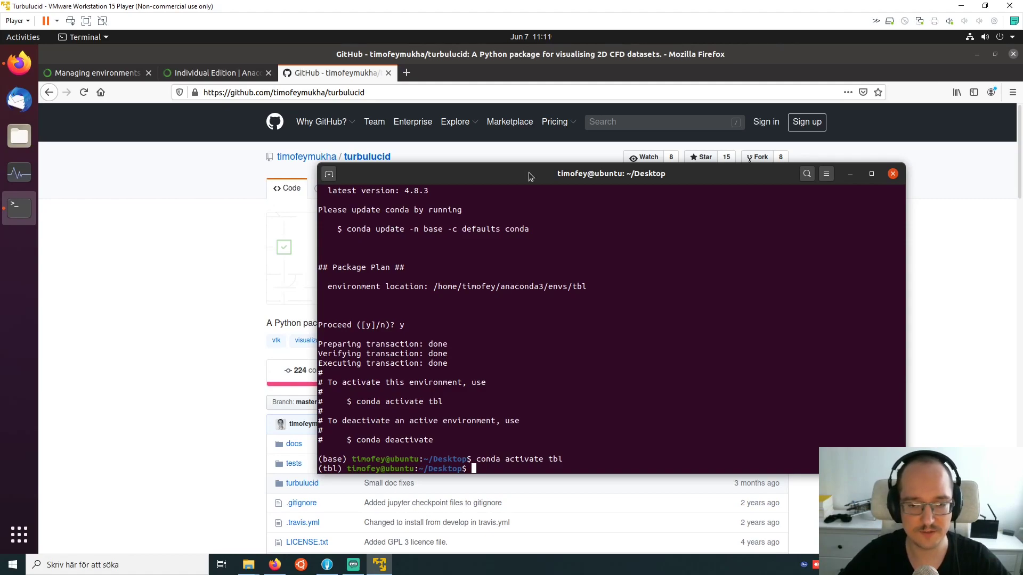
{"action": "left_click_drag", "start_coordinate": [575, 173], "coordinate": [587, 177]}
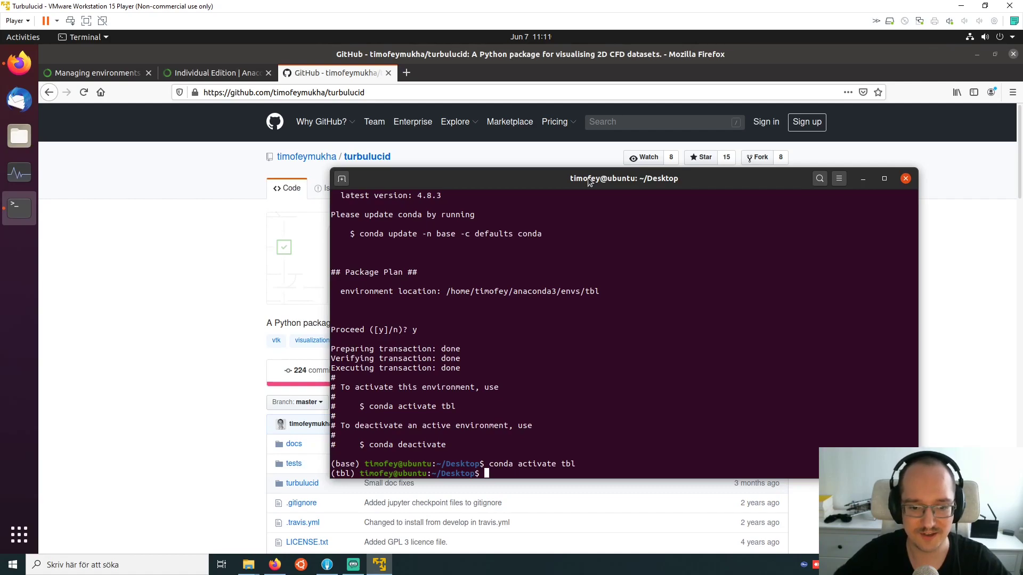
{"action": "left_click_drag", "start_coordinate": [587, 177], "coordinate": [558, 143]}
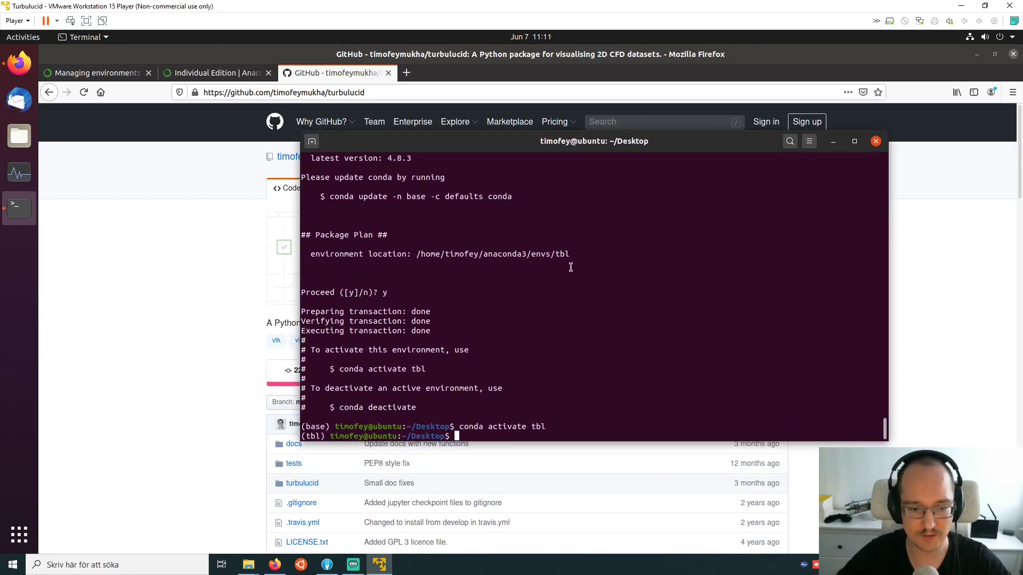
{"action": "key", "text": "Return"}
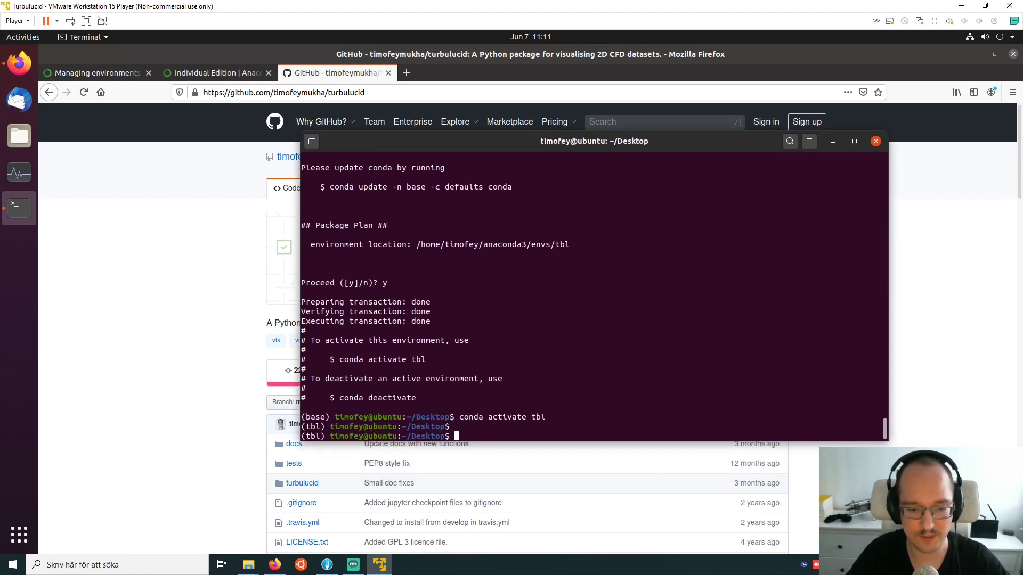
{"action": "type", "text": "conda in"}
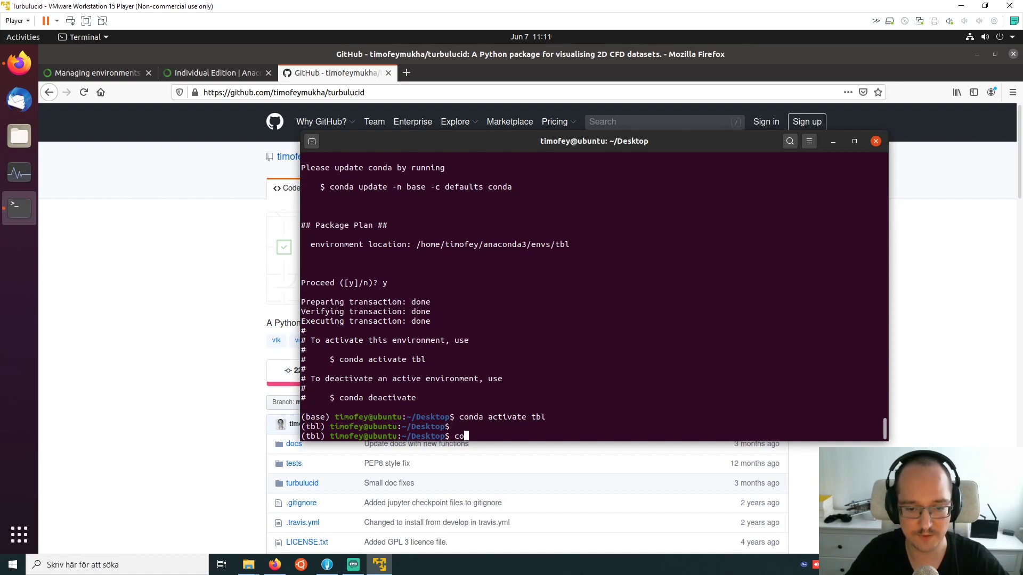
{"action": "type", "text": "stall vtk"}
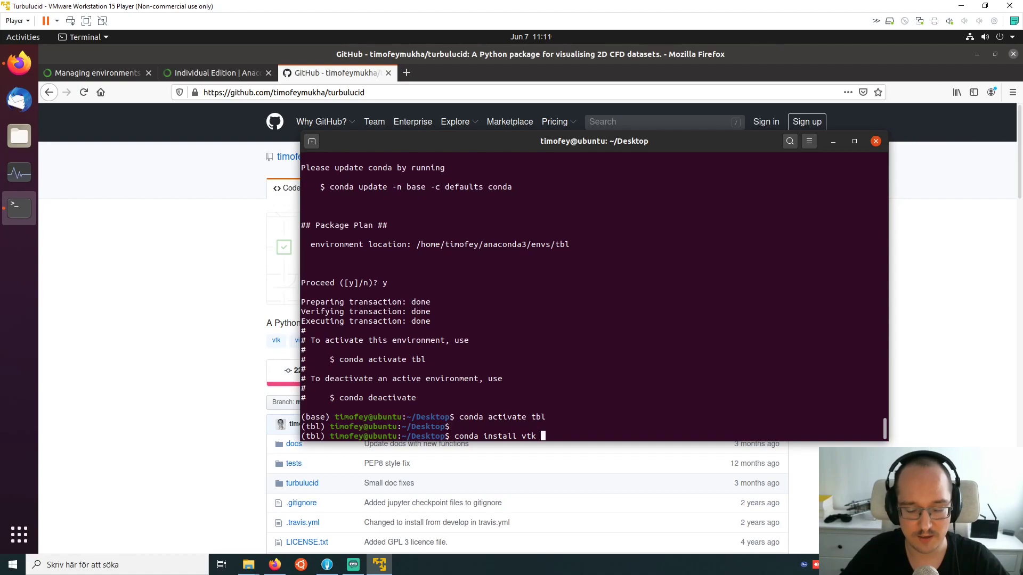
{"action": "key", "text": "Return"}
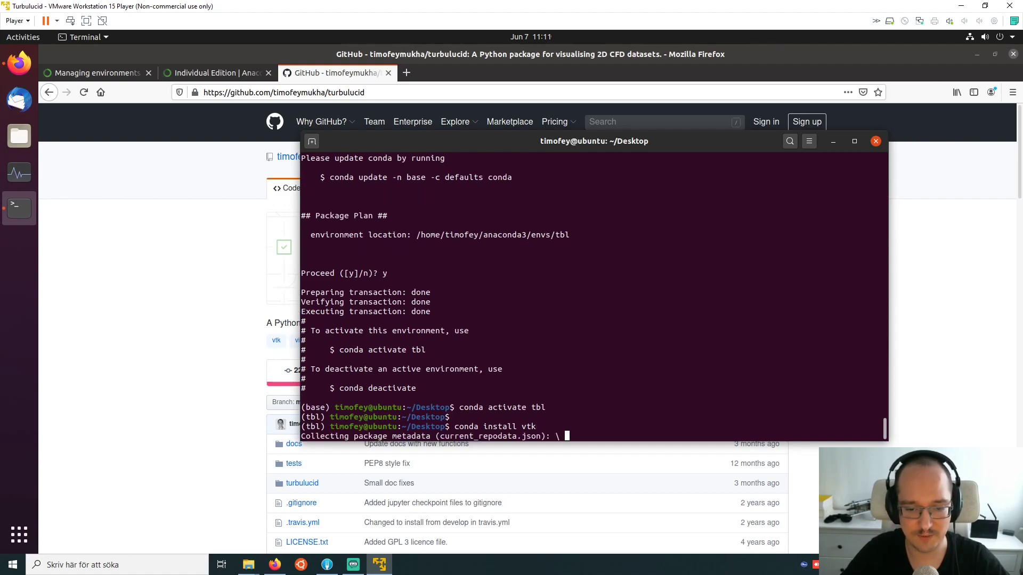
{"action": "type", "text": "y"}
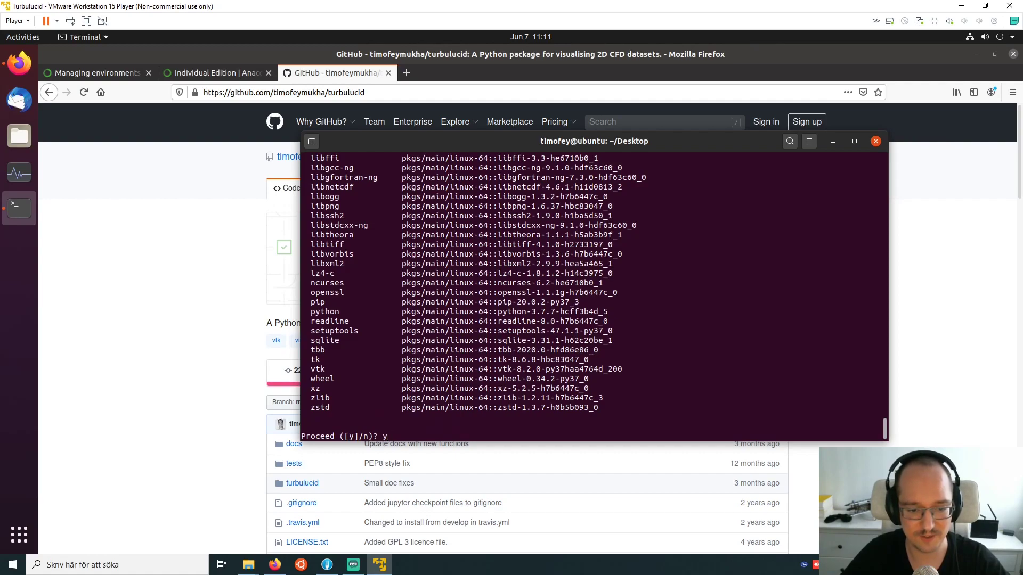
{"action": "key", "text": "Return"}
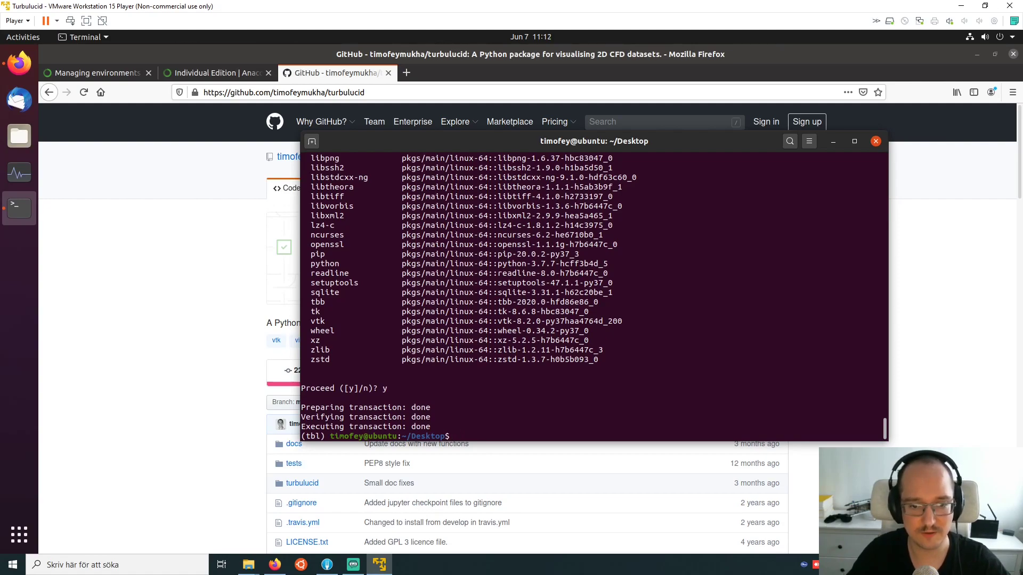
Step: Test the vtk installation by running import vtk in a Python session, and exit Python
{"action": "type", "text": "python"}
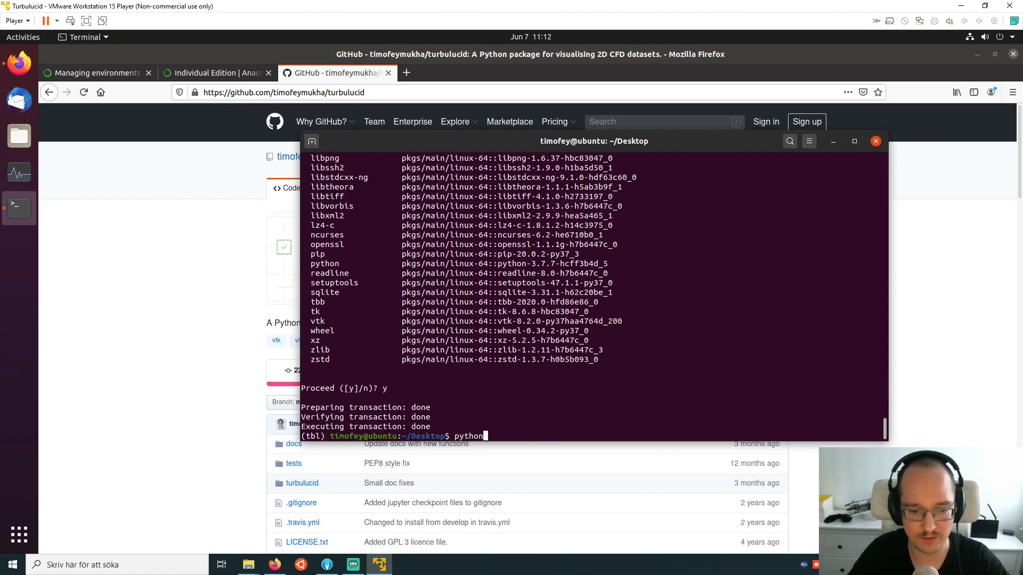
{"action": "key", "text": "Return"}
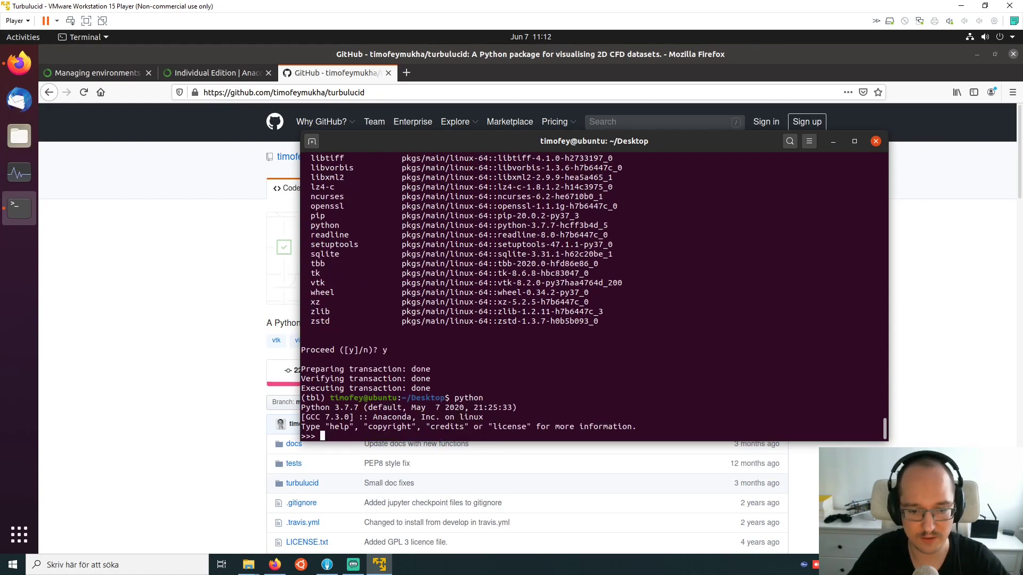
{"action": "type", "text": "import vtk"}
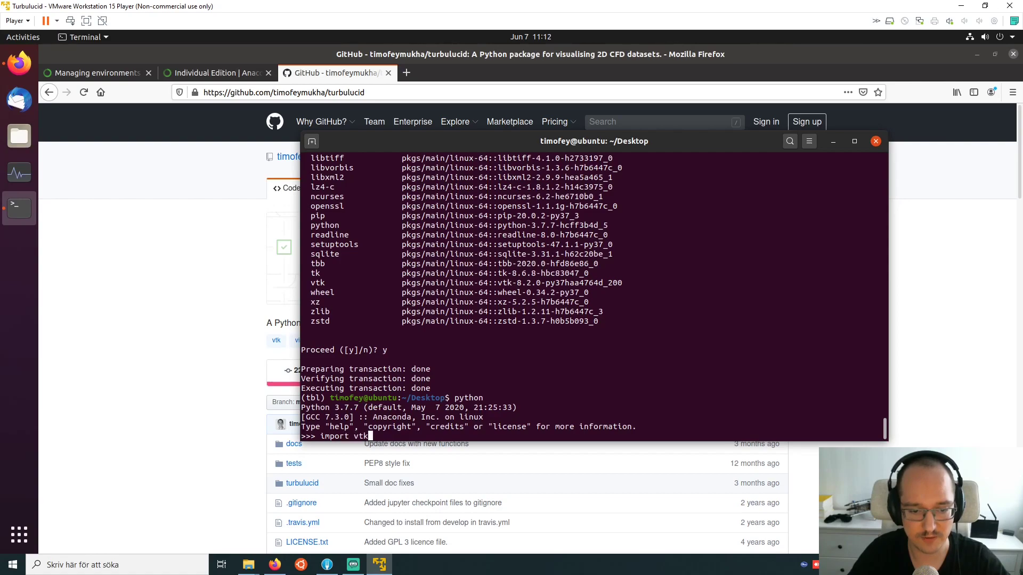
{"action": "key", "text": "Return"}
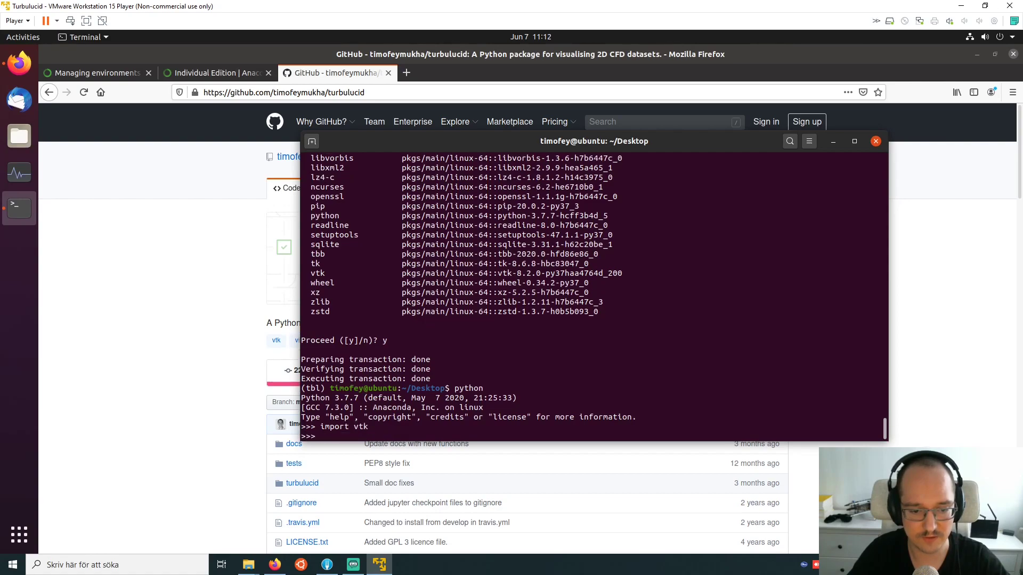
{"action": "key", "text": "ctrl+d"}
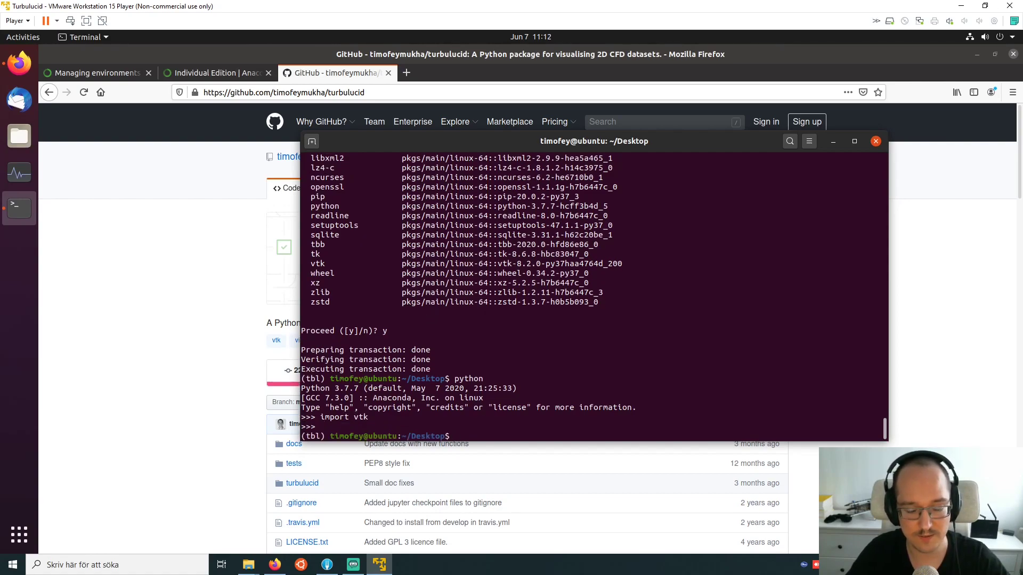
Step: Install numpy, matplotlib, scipy and pytest with conda in the tbl environment and accept the package installation
{"action": "type", "text": "conda install vtk"}
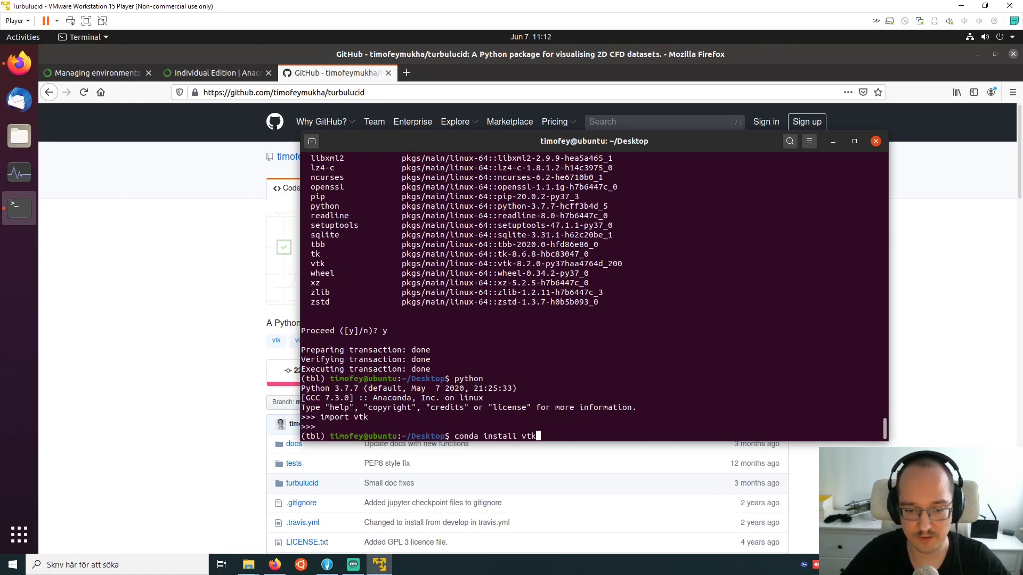
{"action": "key", "text": "BackSpace"}
{"action": "key", "text": "BackSpace"}
{"action": "key", "text": "BackSpace"}
{"action": "type", "text": "n"}
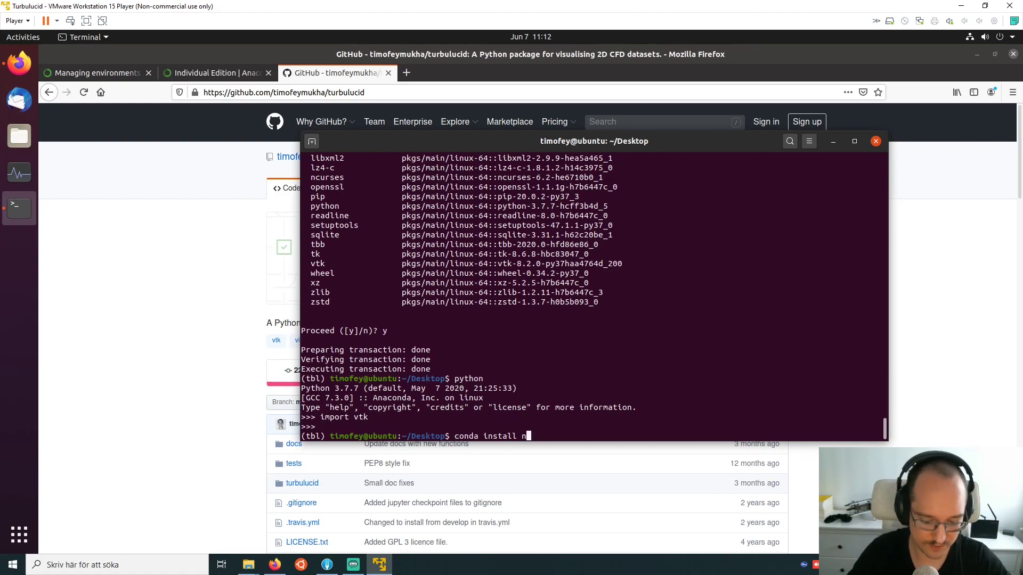
{"action": "type", "text": "umpy matplotlib scipy p"}
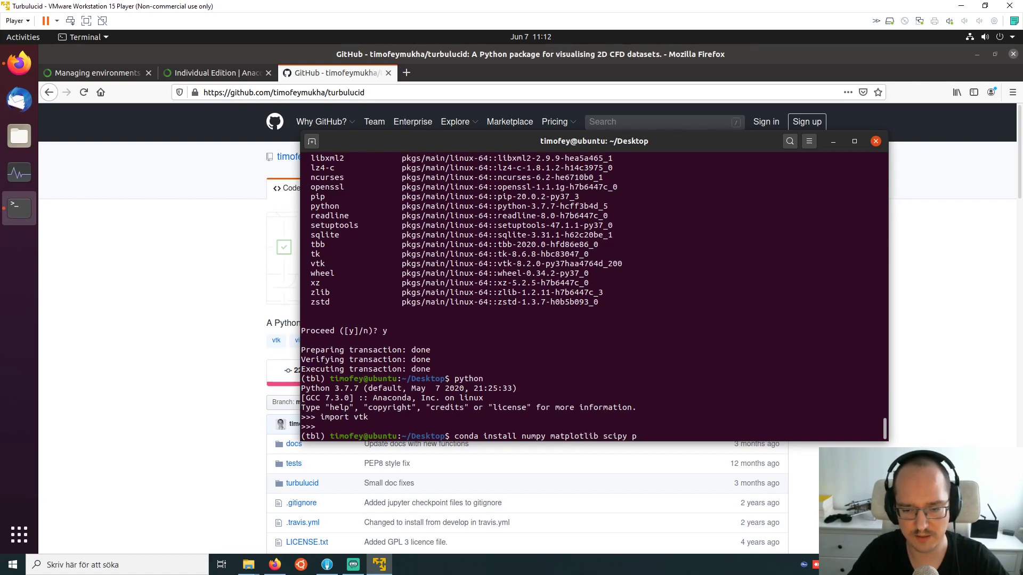
{"action": "type", "text": "ytest"}
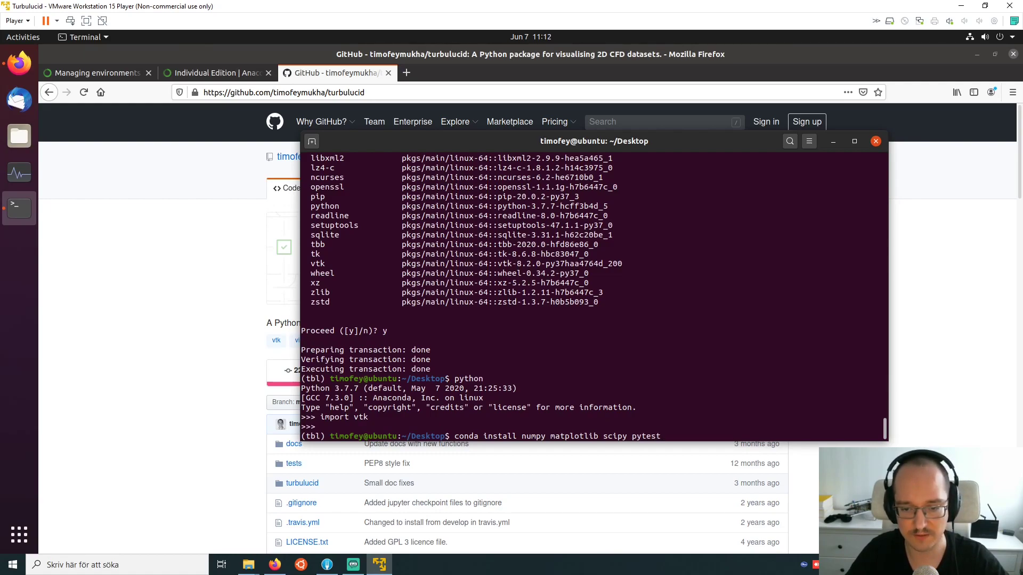
{"action": "key", "text": "BackSpace"}
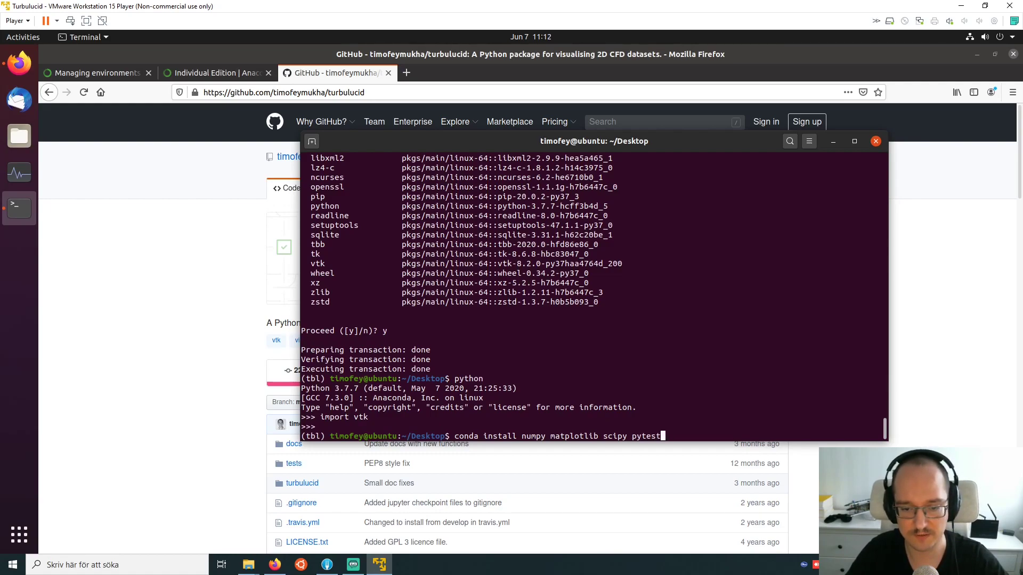
{"action": "key", "text": "Return"}
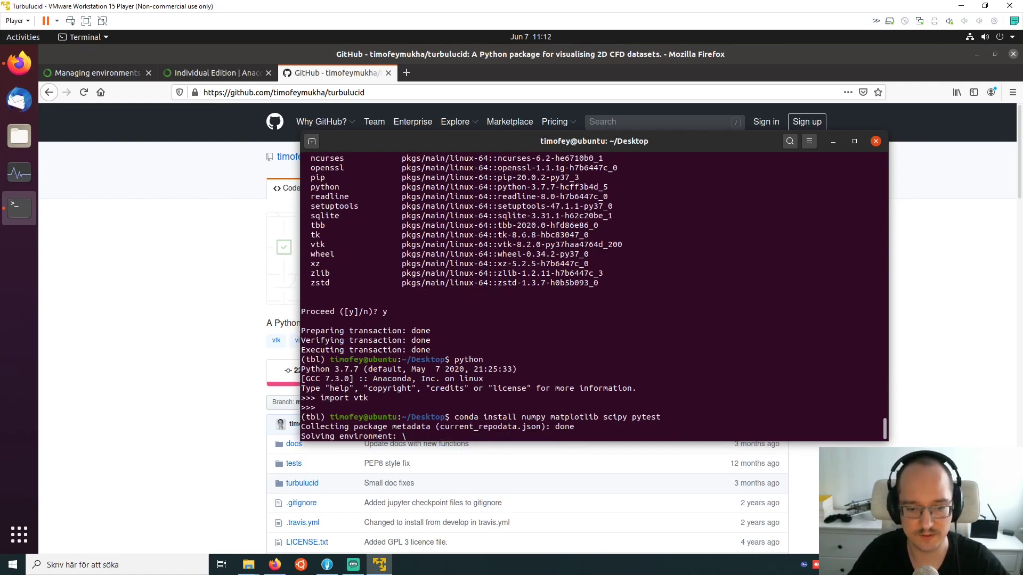
{"action": "type", "text": "y"}
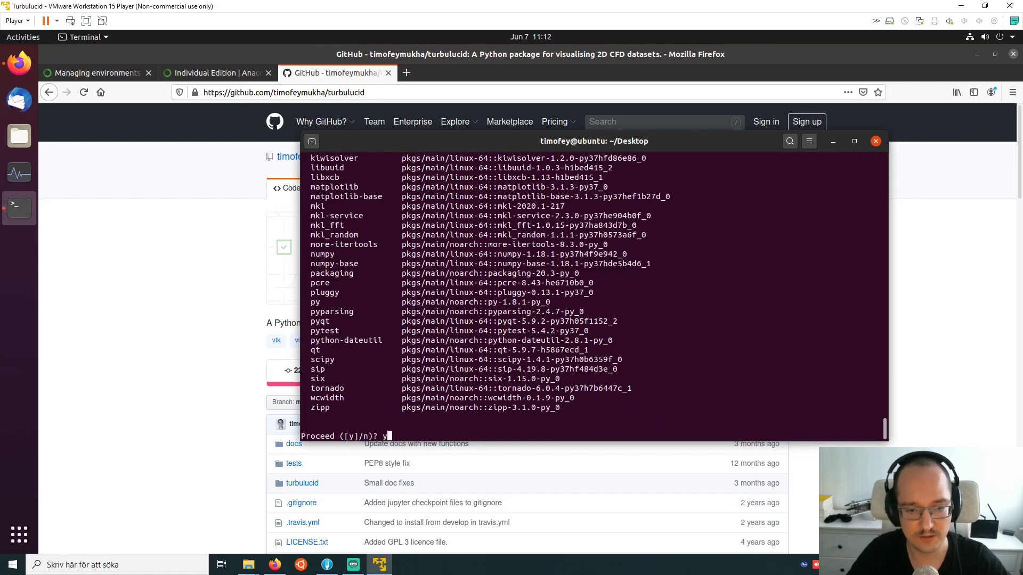
{"action": "key", "text": "Return"}
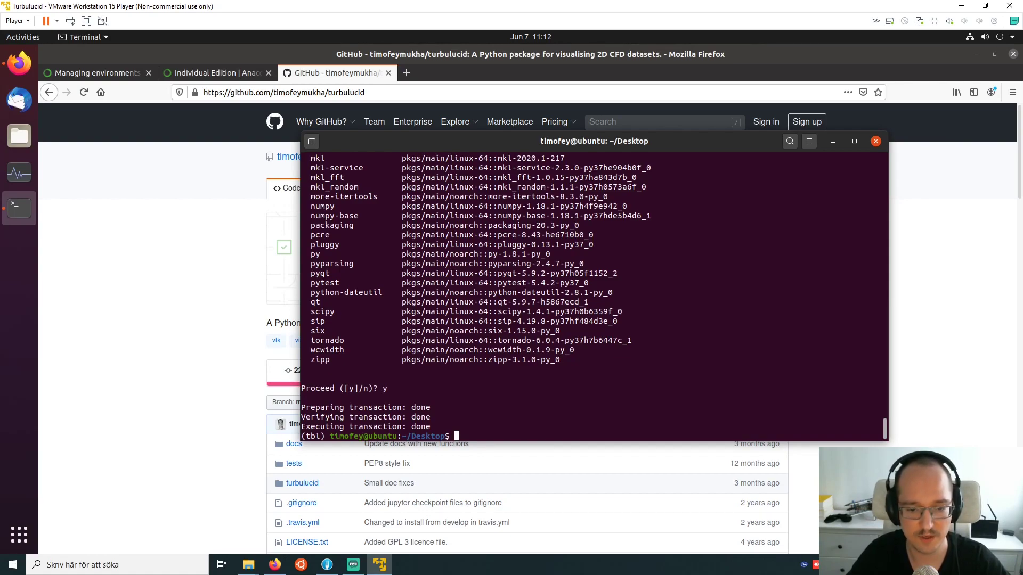
Step: Test the numpy installation by running import numpy in a Python session, and exit Python
{"action": "type", "text": "import"}
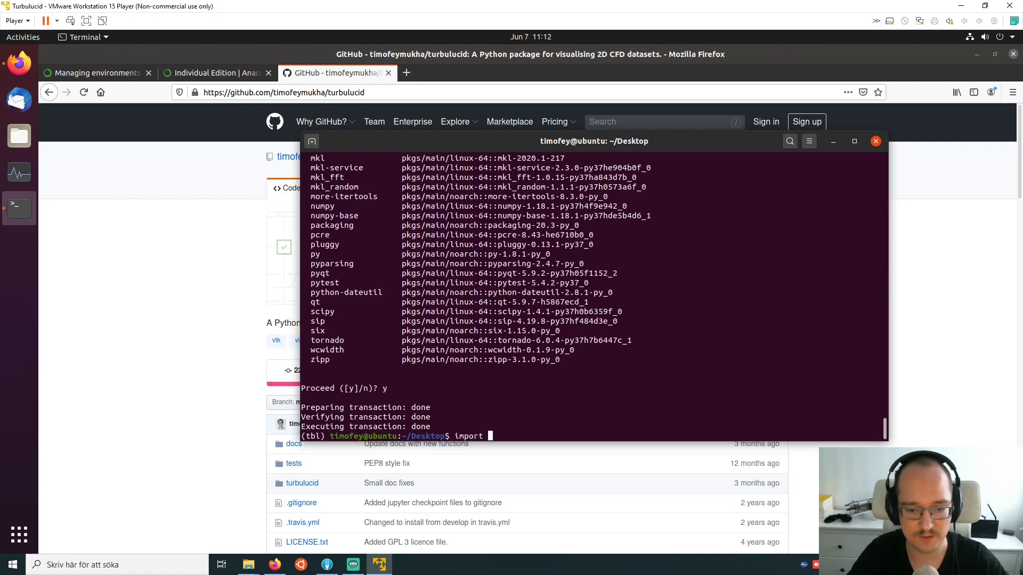
{"action": "key", "text": "BackSpace"}
{"action": "key", "text": "BackSpace"}
{"action": "key", "text": "BackSpace"}
{"action": "key", "text": "BackSpace"}
{"action": "key", "text": "BackSpace"}
{"action": "key", "text": "BackSpace"}
{"action": "key", "text": "BackSpace"}
{"action": "type", "text": "pytho"}
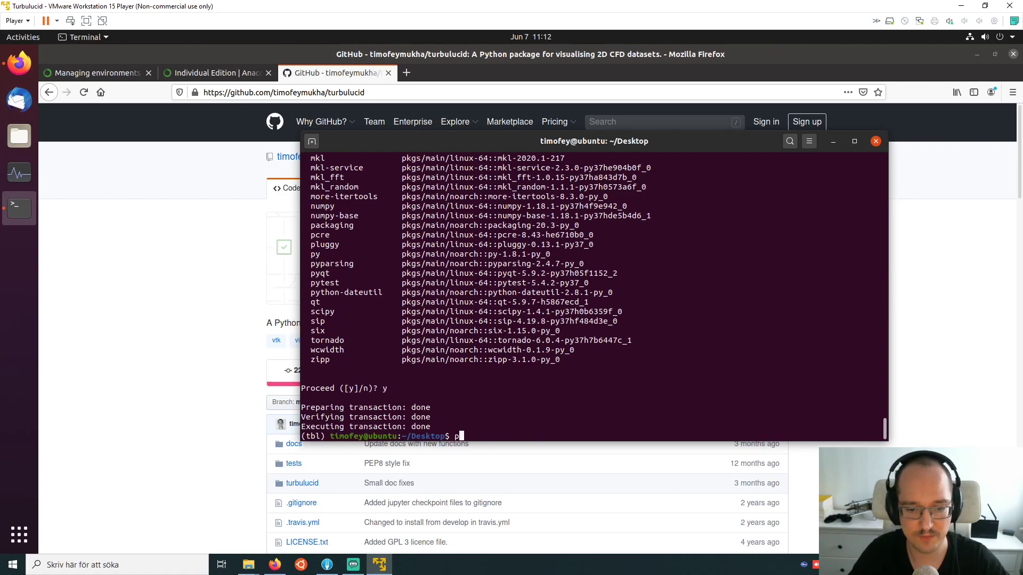
{"action": "type", "text": "n"}
{"action": "key", "text": "Return"}
{"action": "type", "text": "import"}
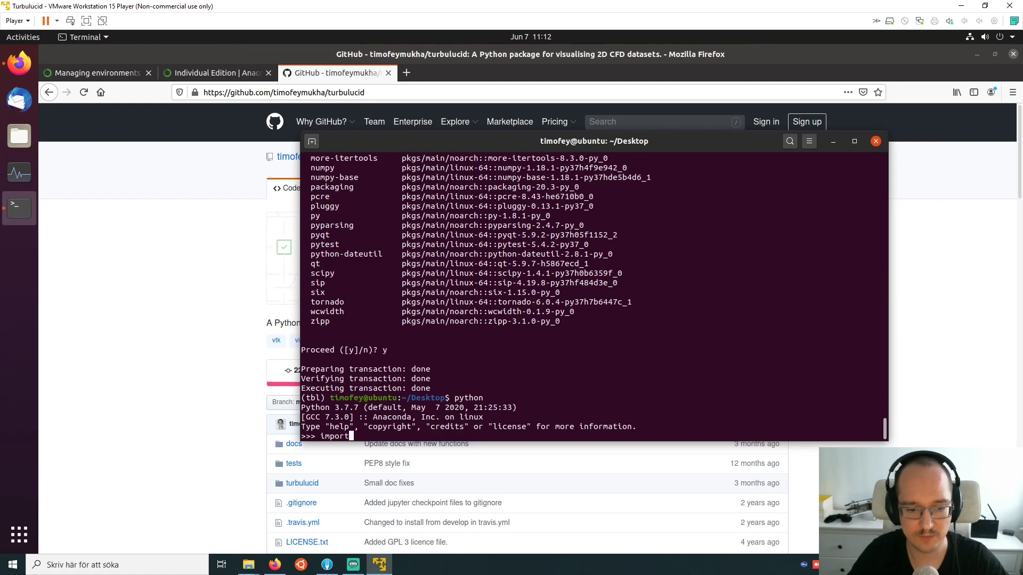
{"action": "type", "text": " numpy"}
{"action": "key", "text": "Return"}
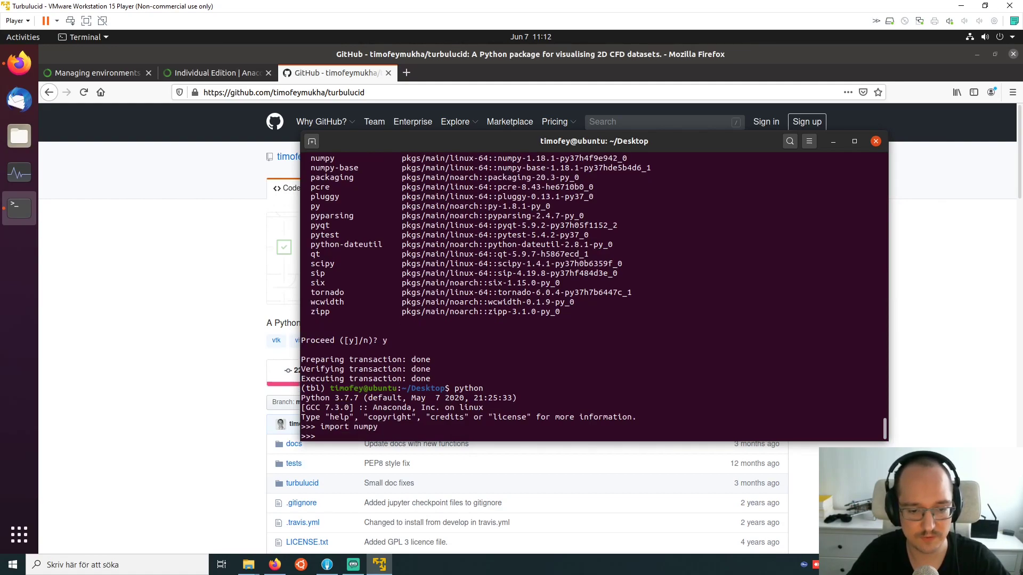
{"action": "key", "text": "ctrl+d"}
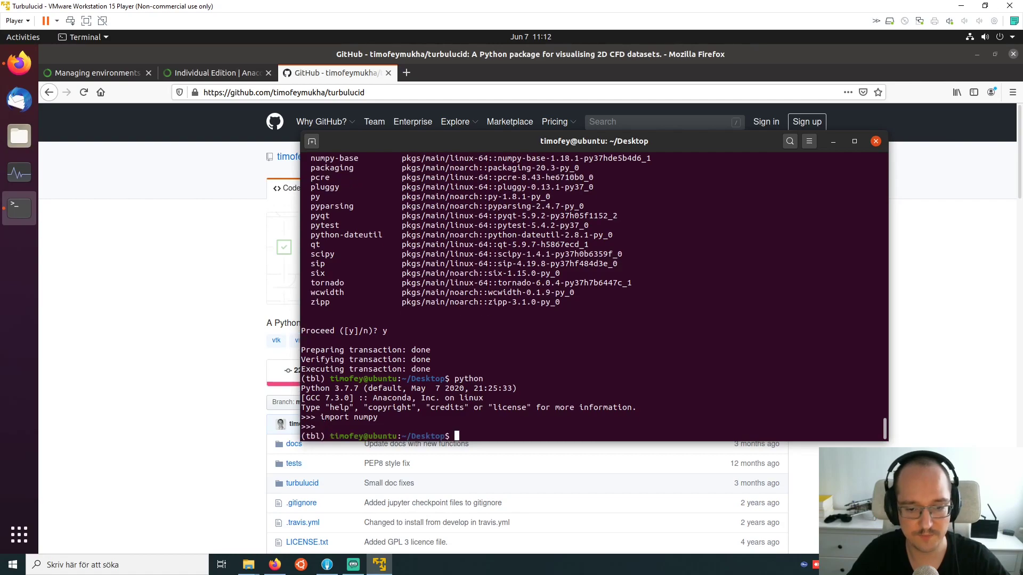
Step: Switch to Firefox and copy the web address of the turbulucid GitHub repository
{"action": "left_click", "coordinate": [394, 89]}
{"action": "left_click", "coordinate": [392, 90]}
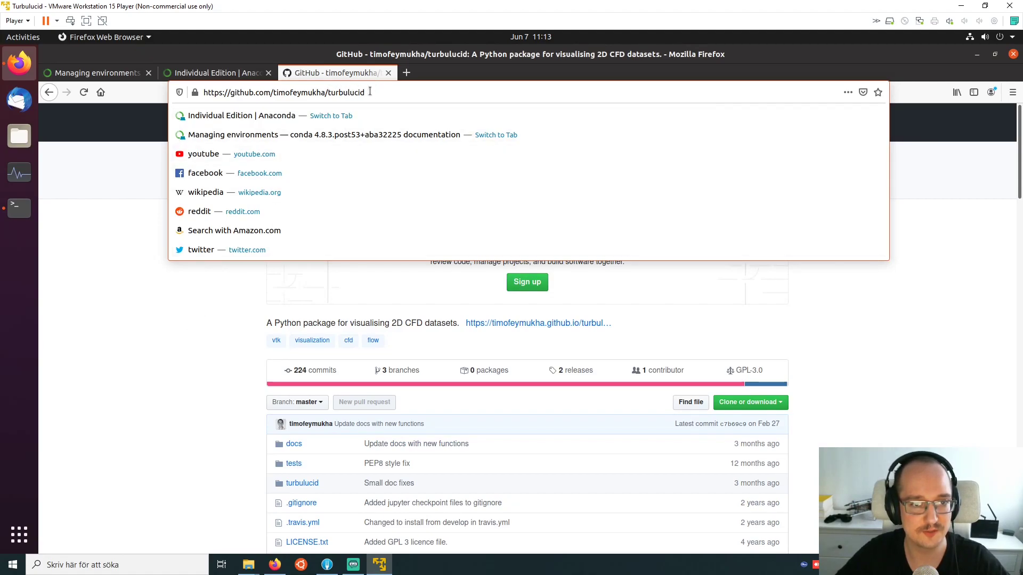
{"action": "left_click", "coordinate": [183, 354]}
{"action": "scroll", "coordinate": [214, 370], "scroll_direction": "down", "scroll_amount": 15}
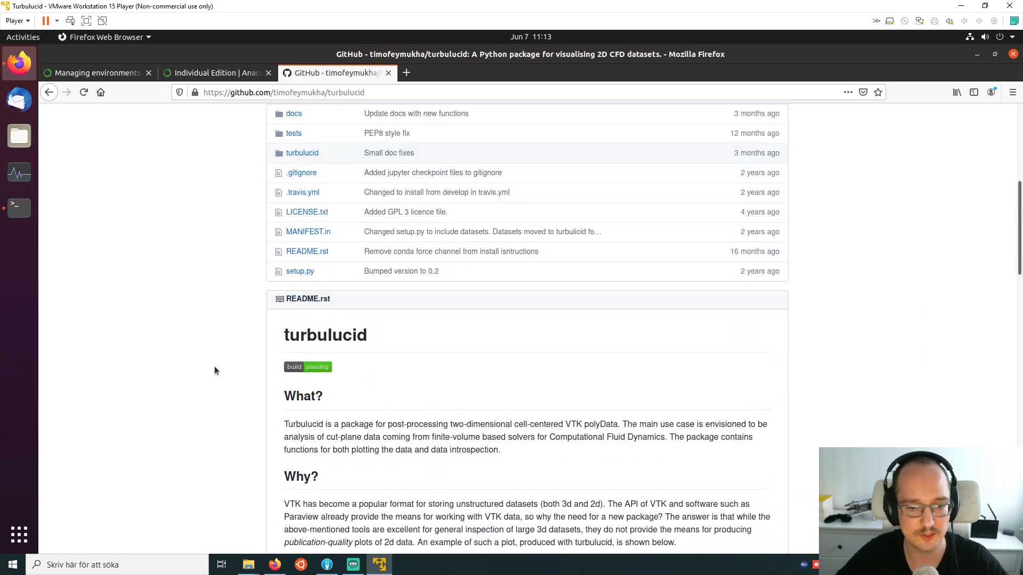
{"action": "scroll", "coordinate": [221, 379], "scroll_direction": "up", "scroll_amount": 15}
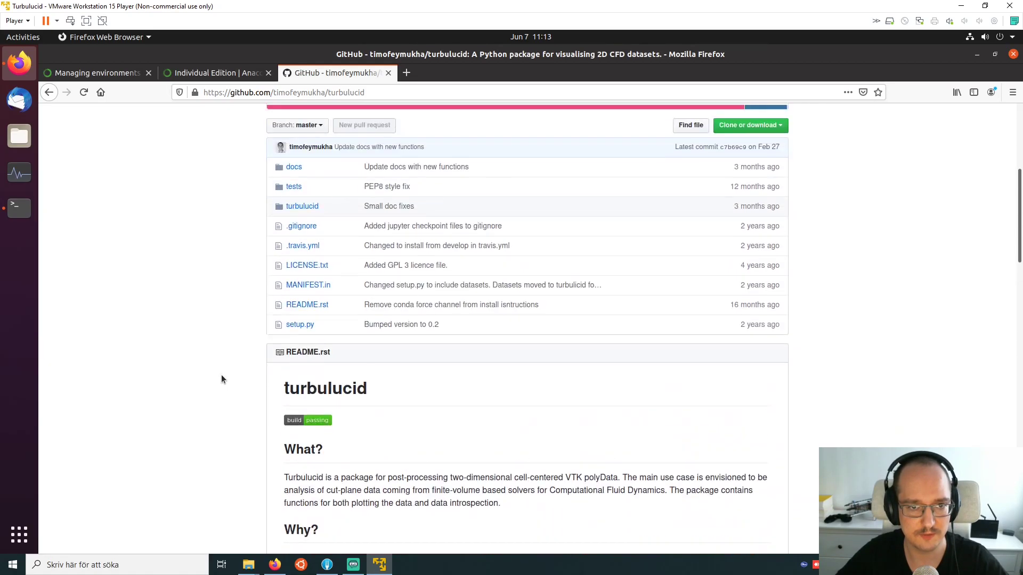
{"action": "scroll", "coordinate": [231, 347], "scroll_direction": "up", "scroll_amount": 3}
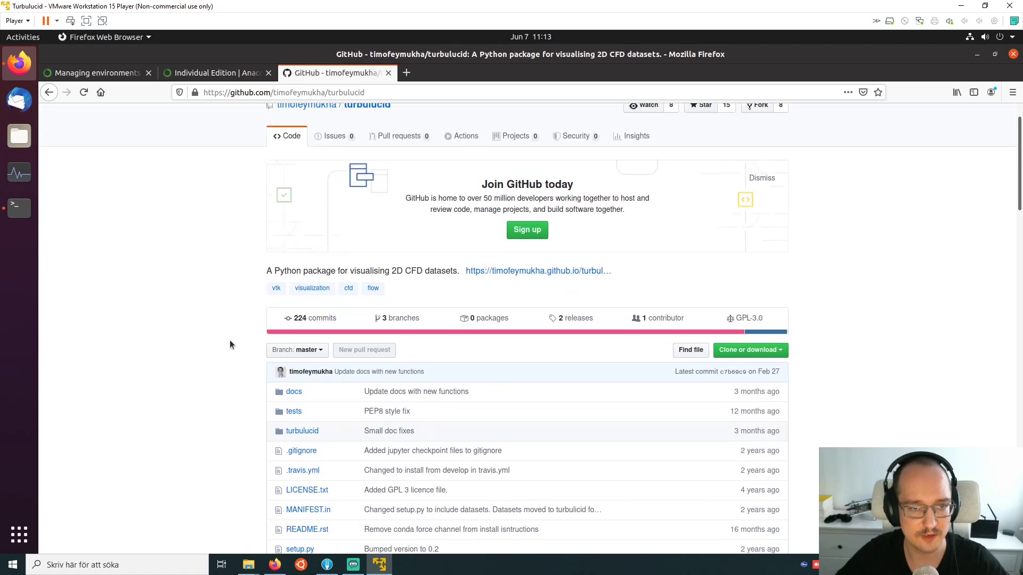
{"action": "left_click", "coordinate": [394, 91]}
{"action": "key", "text": "ctrl+c"}
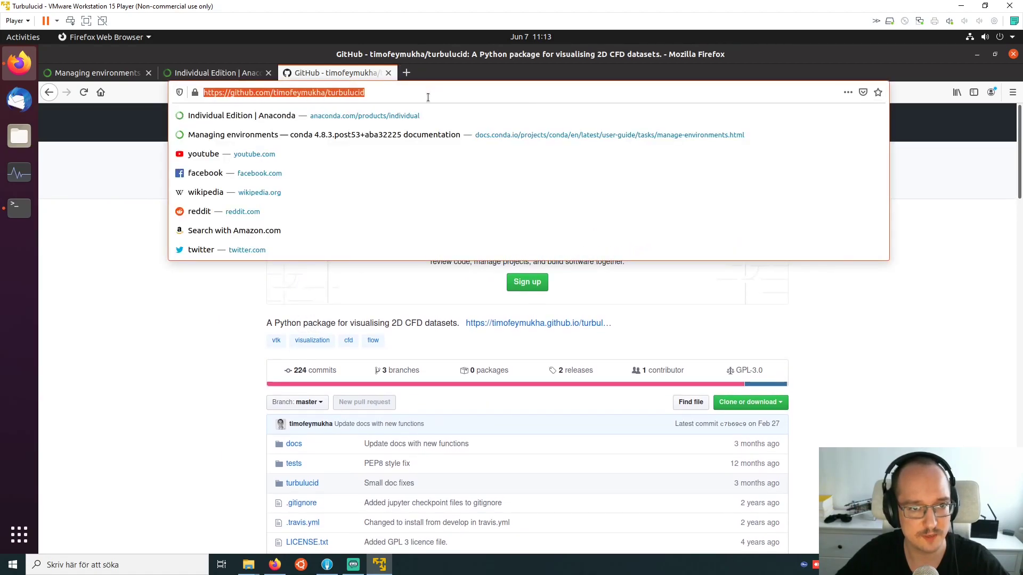
{"action": "left_click", "coordinate": [160, 341]}
Step: Return to the terminal and clone the turbulucid repository into the Desktop folder with git clone and the copied address
{"action": "left_click", "coordinate": [20, 213]}
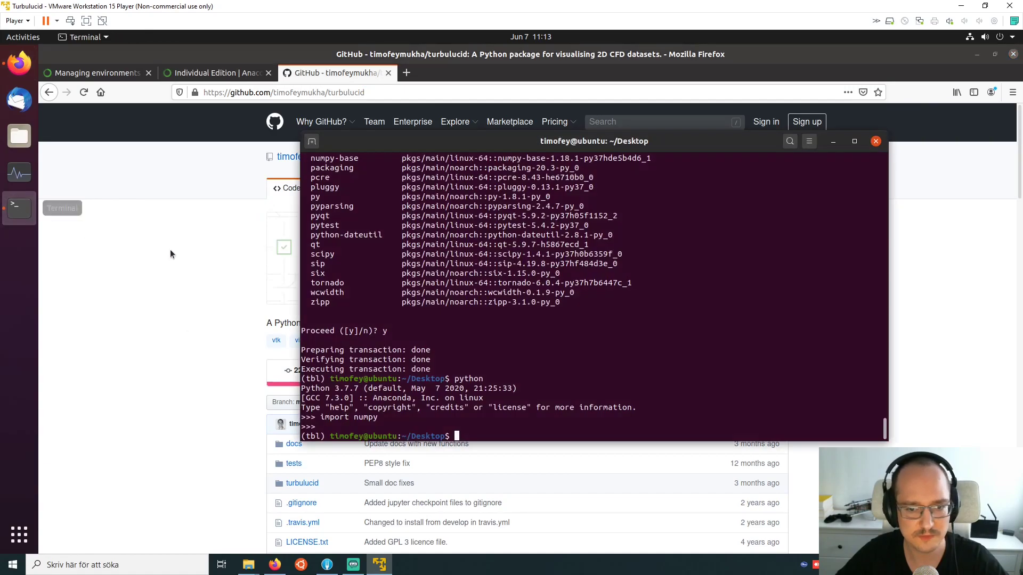
{"action": "left_click_drag", "start_coordinate": [480, 140], "coordinate": [493, 199]}
{"action": "type", "text": "git clone"}
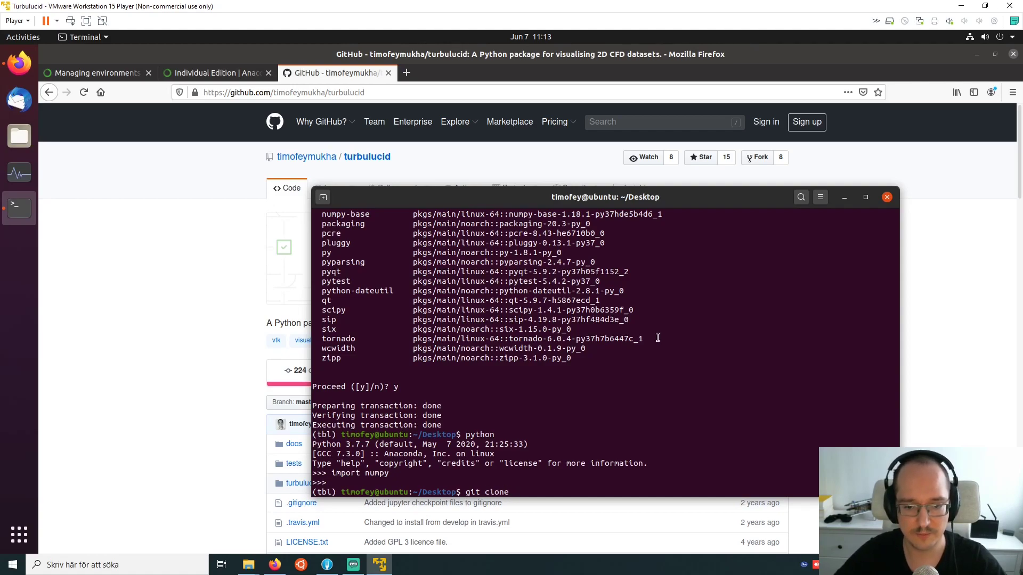
{"action": "middle_click", "coordinate": [590, 402]}
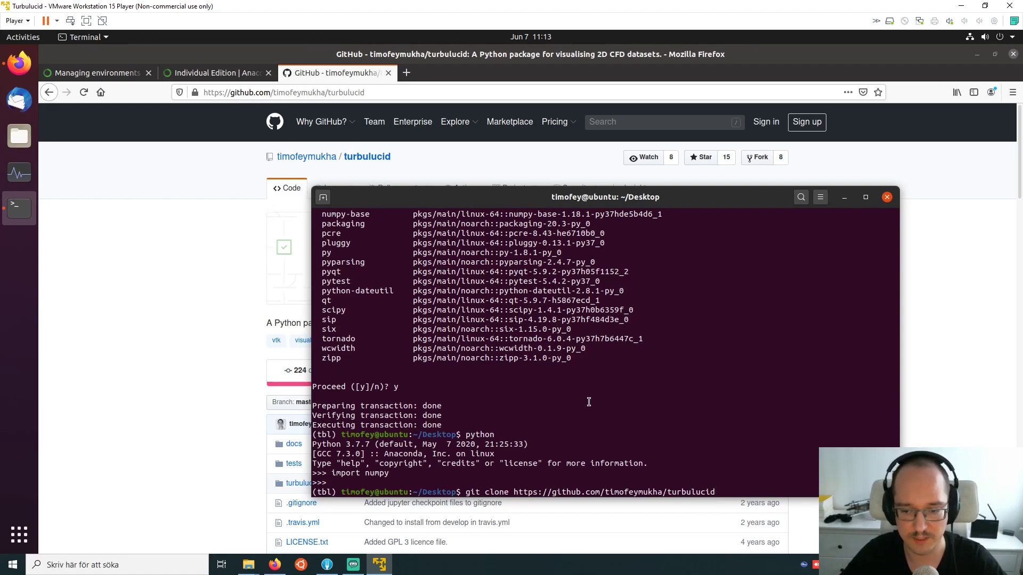
{"action": "key", "text": "Return"}
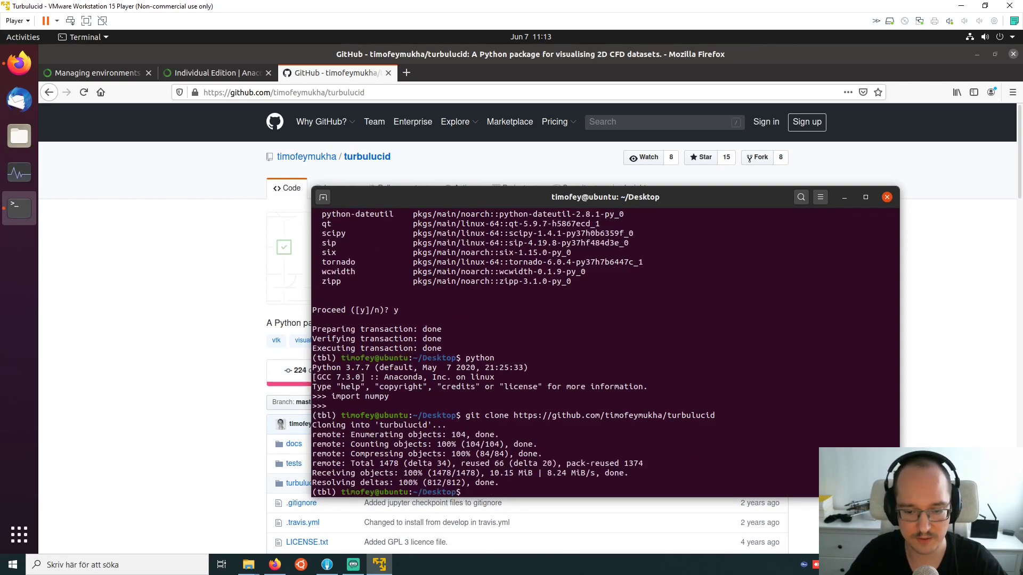
Step: Change into the cloned turbulucid directory and list its contents with ls
{"action": "type", "text": "cd turbulucid/"}
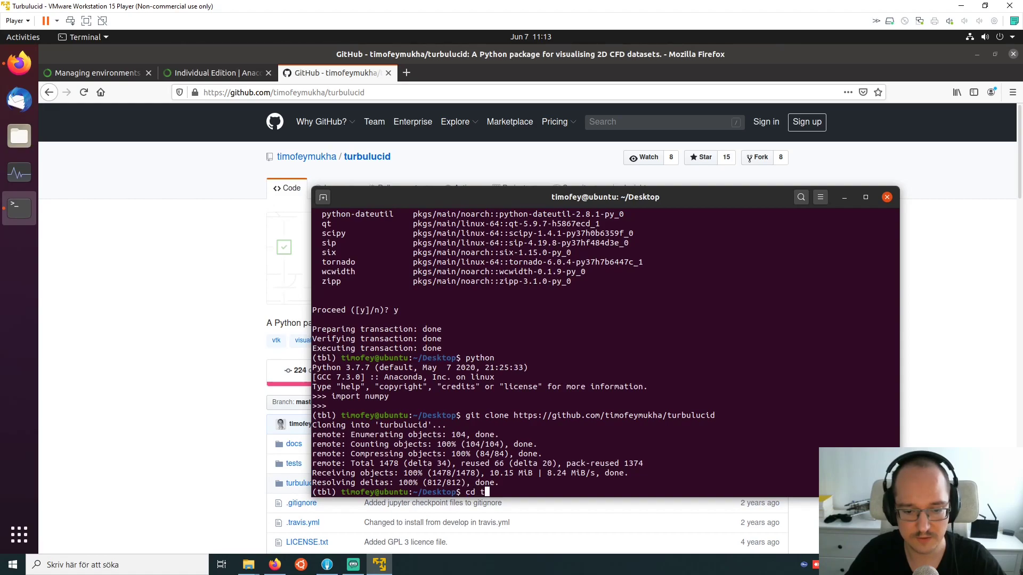
{"action": "key", "text": "Return"}
{"action": "type", "text": "ls"}
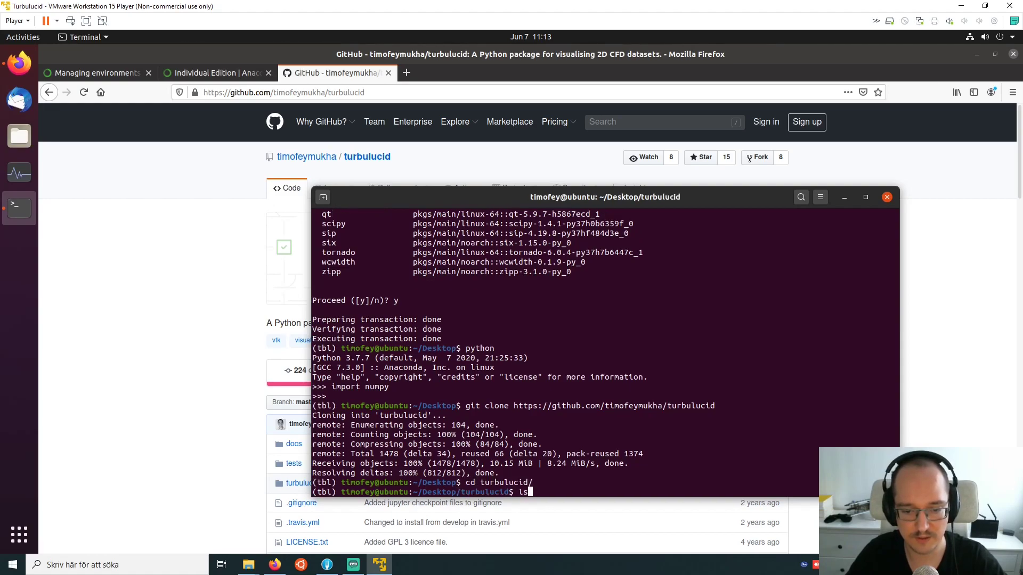
{"action": "key", "text": "Return"}
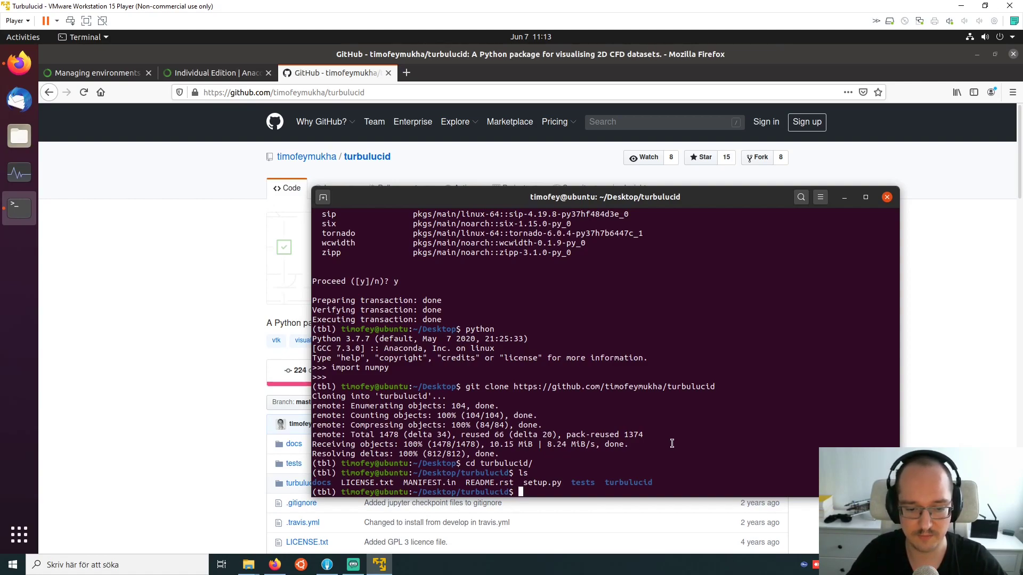
Step: Install turbulucid from its source directory by running python setup.py install
{"action": "type", "text": "pyt"}
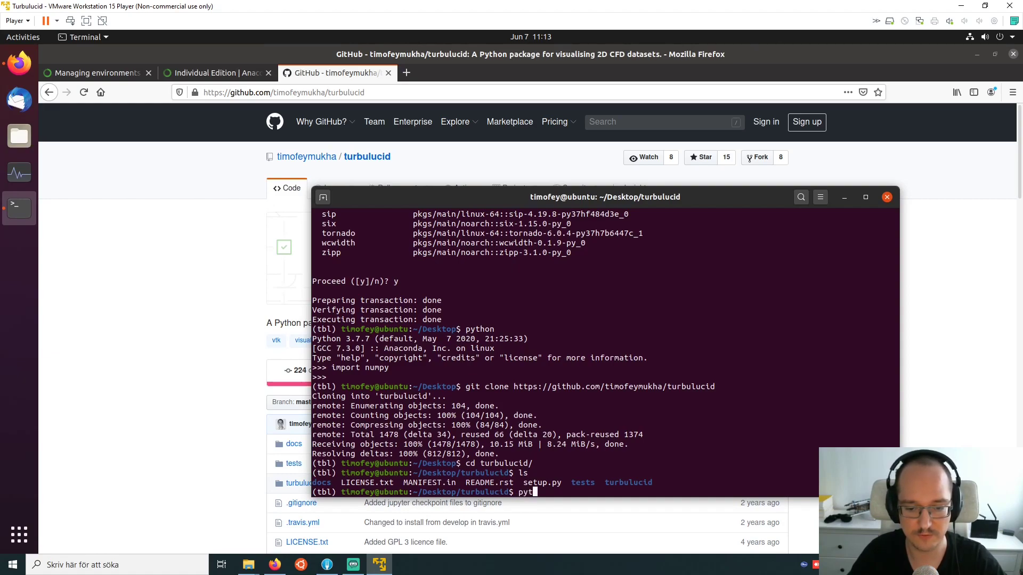
{"action": "type", "text": "hon i"}
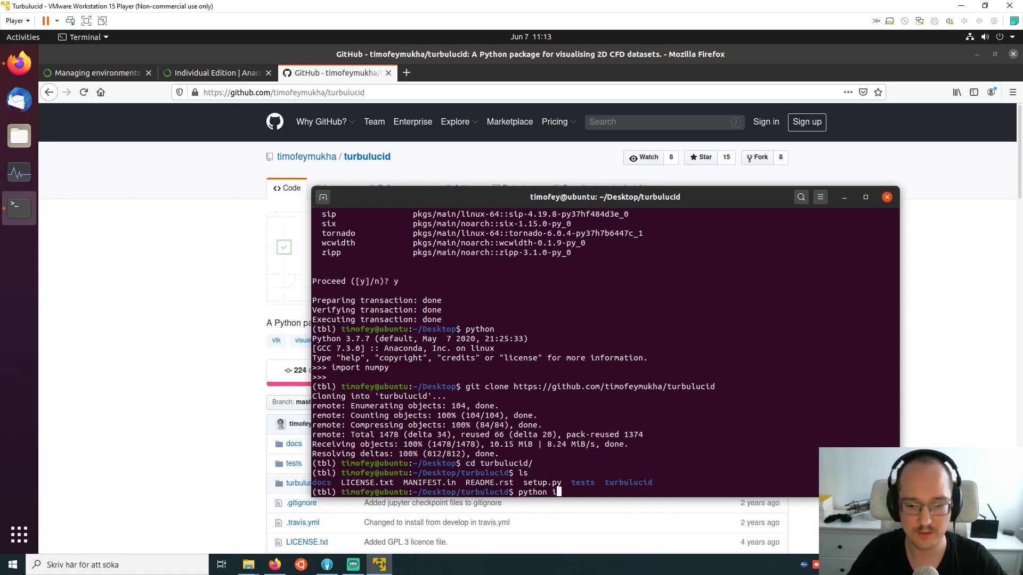
{"action": "type", "text": "nstall"}
{"action": "key", "text": "BackSpace"}
{"action": "key", "text": "BackSpace"}
{"action": "key", "text": "BackSpace"}
{"action": "key", "text": "BackSpace"}
{"action": "key", "text": "BackSpace"}
{"action": "key", "text": "BackSpace"}
{"action": "key", "text": "BackSpace"}
{"action": "key", "text": "BackSpace"}
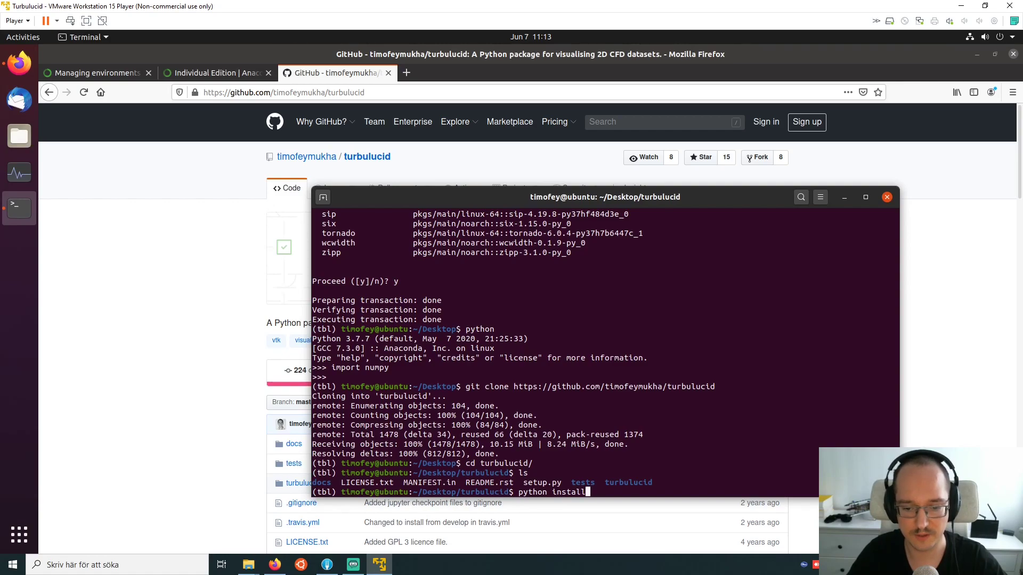
{"action": "type", "text": "set"}
{"action": "type", "text": "install"}
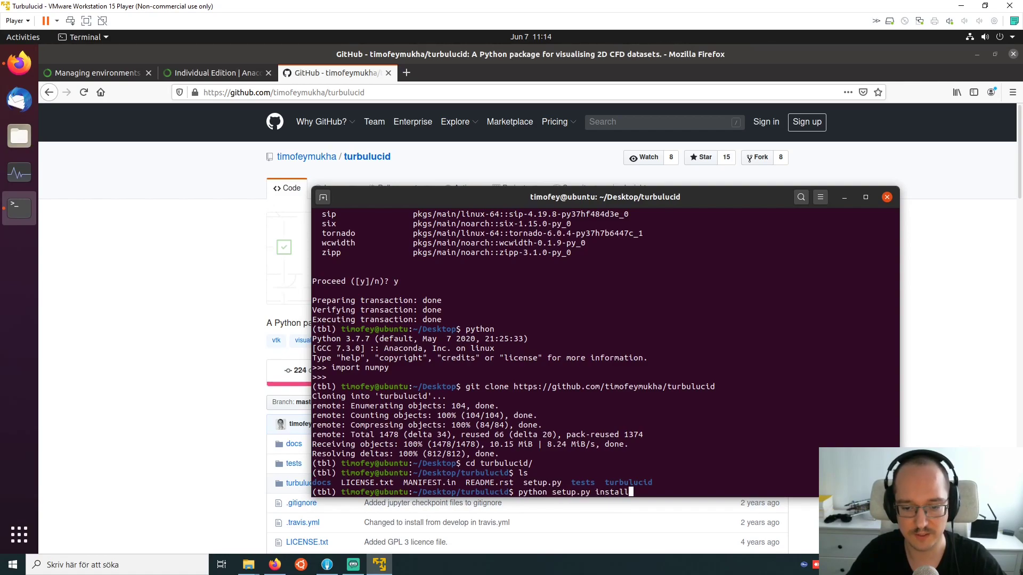
{"action": "key", "text": "Return"}
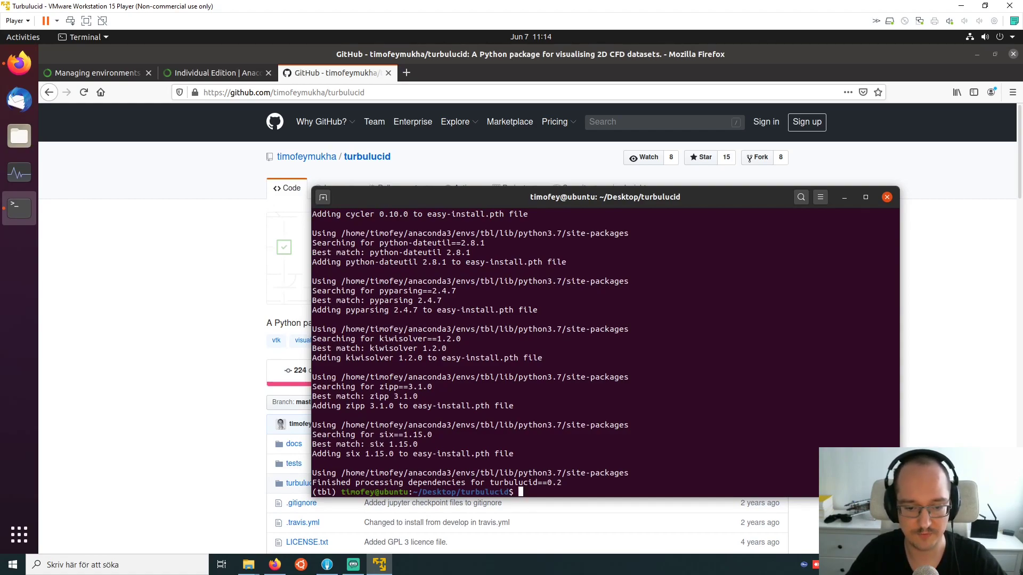
Step: Go back up to the Desktop directory, test import turbulucid in a Python session, and exit Python
{"action": "type", "text": "cd .."}
{"action": "key", "text": "Return"}
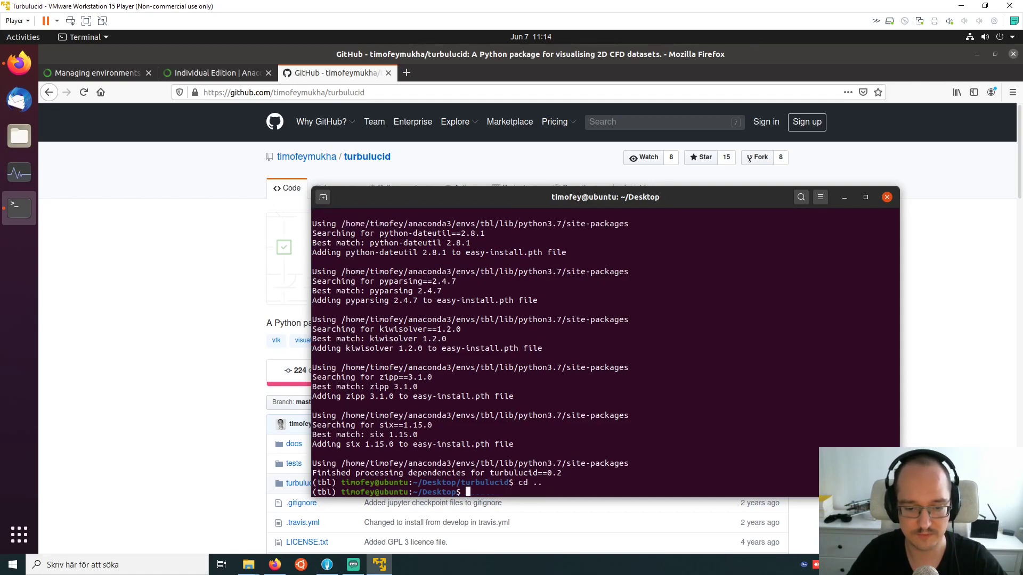
{"action": "type", "text": "python"}
{"action": "key", "text": "Return"}
{"action": "type", "text": "import turbulucid"}
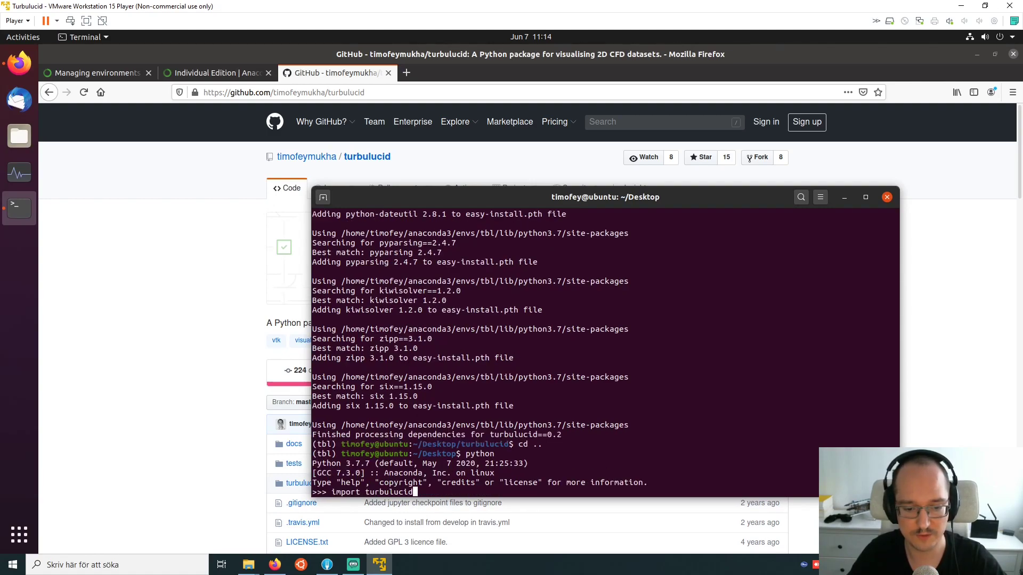
{"action": "key", "text": "Return"}
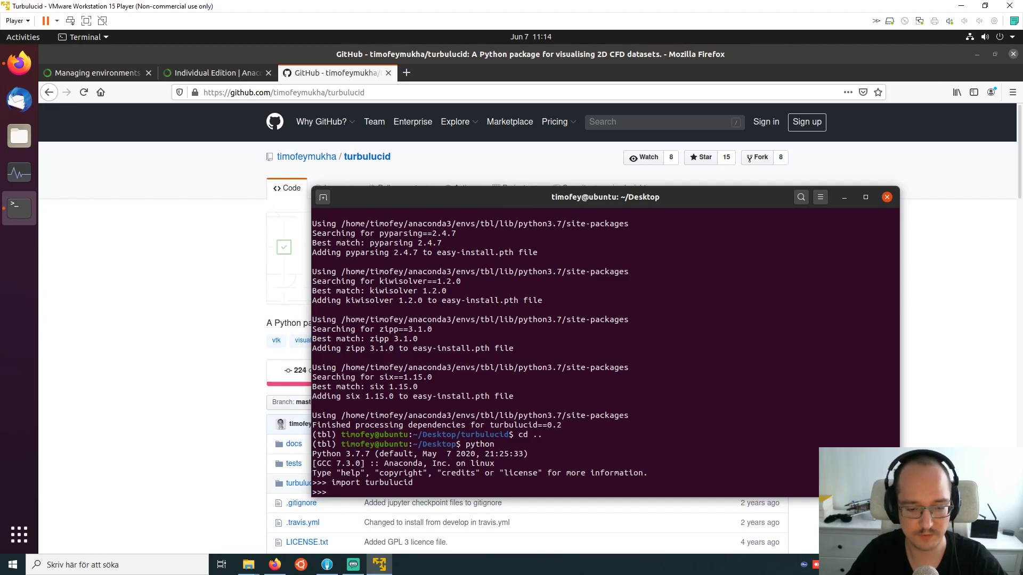
{"action": "key", "text": "ctrl+d"}
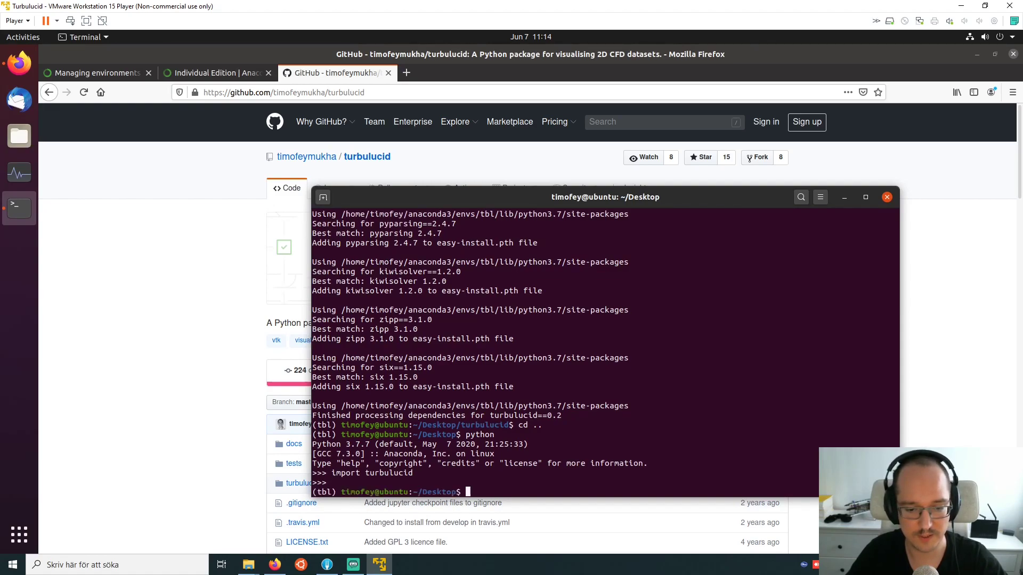
Step: Change the terminal's working directory from Desktop back into turbulucid/
{"action": "type", "text": "cd tu"}
{"action": "key", "text": "Tab"}
{"action": "key", "text": "Return"}
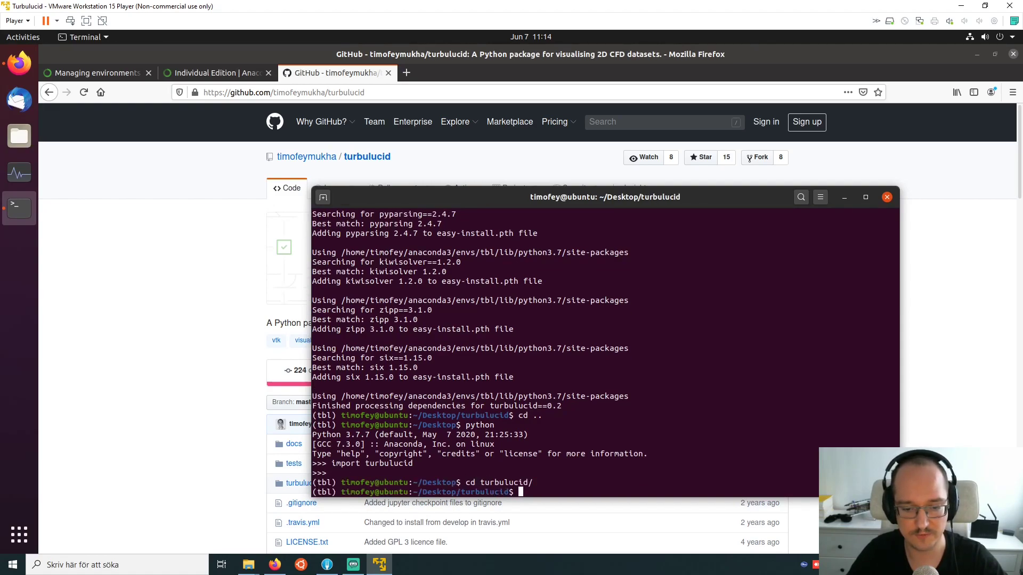
{"action": "key", "text": "Return"}
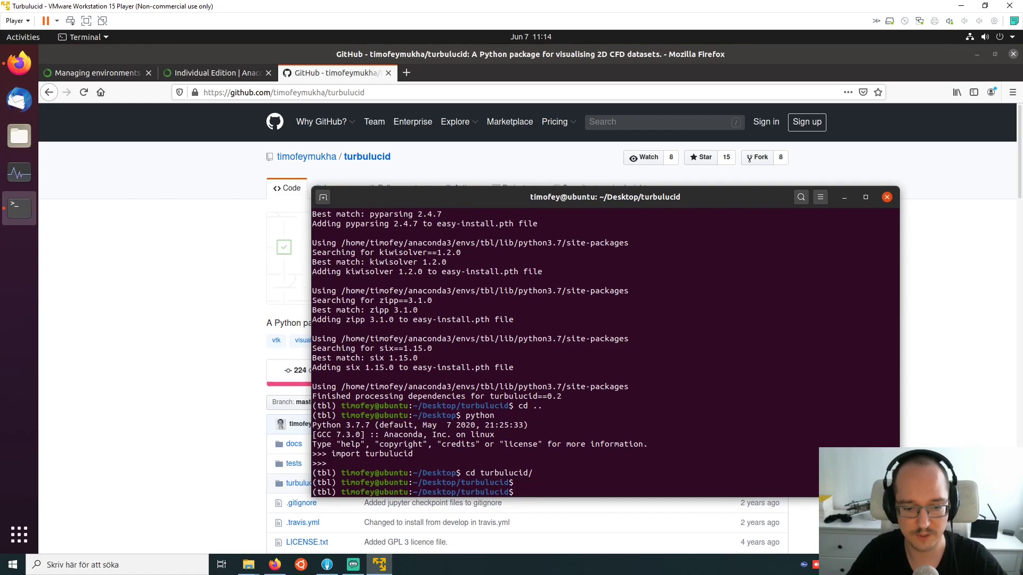
{"action": "type", "text": "c"}
{"action": "key", "text": "Up"}
{"action": "key", "text": "Up"}
{"action": "key", "text": "Up"}
{"action": "key", "text": "Up"}
{"action": "key", "text": "BackSpace"}
{"action": "key", "text": "BackSpace"}
{"action": "key", "text": "BackSpace"}
{"action": "key", "text": "BackSpace"}
{"action": "key", "text": "BackSpace"}
{"action": "key", "text": "BackSpace"}
{"action": "key", "text": "BackSpace"}
{"action": "type", "text": "dvel"}
{"action": "key", "text": "BackSpace"}
{"action": "key", "text": "BackSpace"}
{"action": "key", "text": "BackSpace"}
{"action": "type", "text": "evelop"}
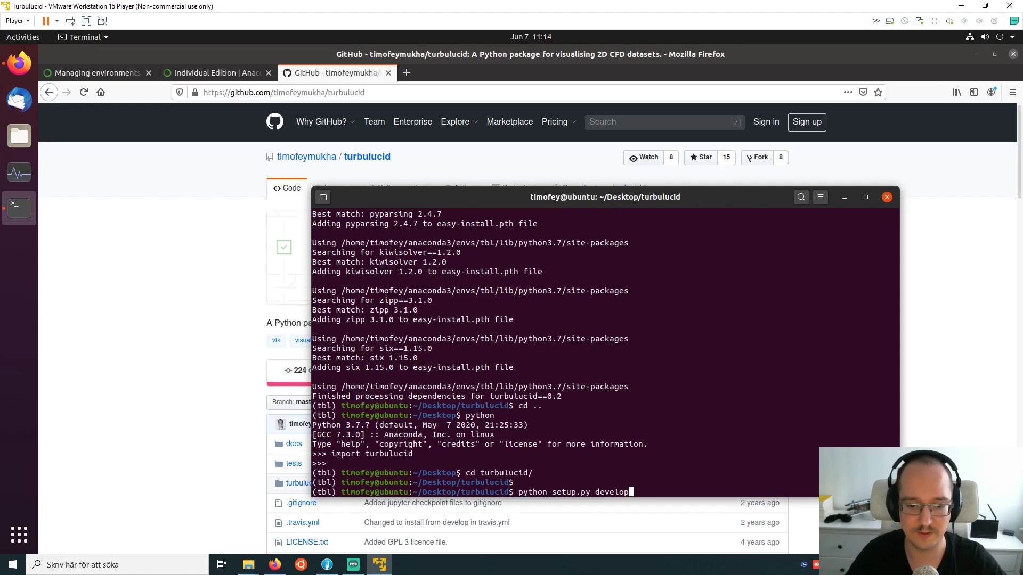
{"action": "key", "text": "BackSpace"}
{"action": "key", "text": "BackSpace"}
{"action": "key", "text": "BackSpace"}
{"action": "key", "text": "BackSpace"}
{"action": "key", "text": "BackSpace"}
{"action": "key", "text": "BackSpace"}
{"action": "key", "text": "BackSpace"}
{"action": "key", "text": "BackSpace"}
{"action": "key", "text": "BackSpace"}
{"action": "key", "text": "BackSpace"}
{"action": "key", "text": "BackSpace"}
{"action": "key", "text": "BackSpace"}
{"action": "key", "text": "BackSpace"}
{"action": "key", "text": "BackSpace"}
{"action": "key", "text": "BackSpace"}
{"action": "key", "text": "BackSpace"}
{"action": "key", "text": "BackSpace"}
{"action": "key", "text": "BackSpace"}
{"action": "key", "text": "BackSpace"}
{"action": "key", "text": "BackSpace"}
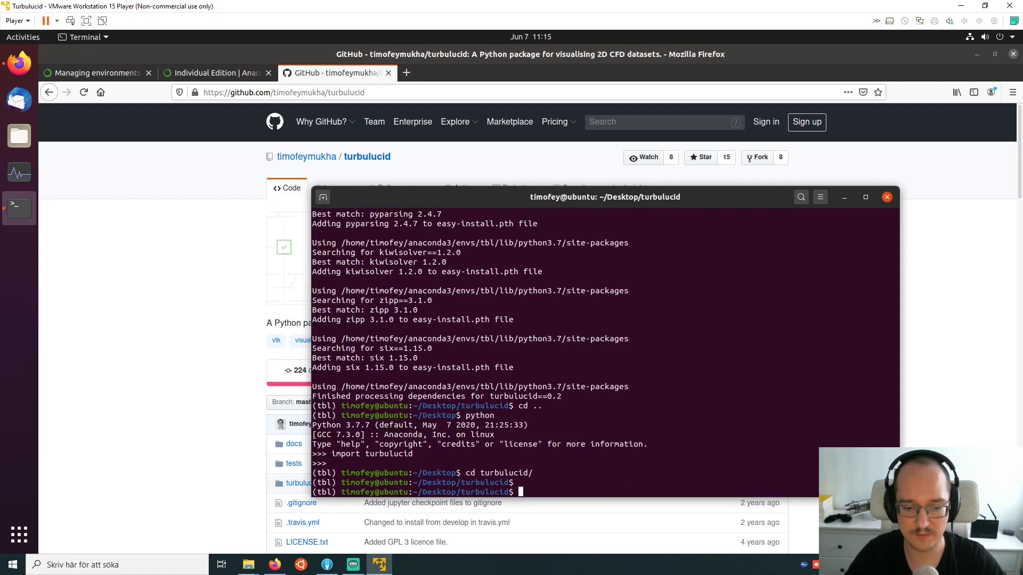
Step: Show the current local branch with git branch and update the remote references with git fetch
{"action": "type", "text": "git branch"}
{"action": "key", "text": "Return"}
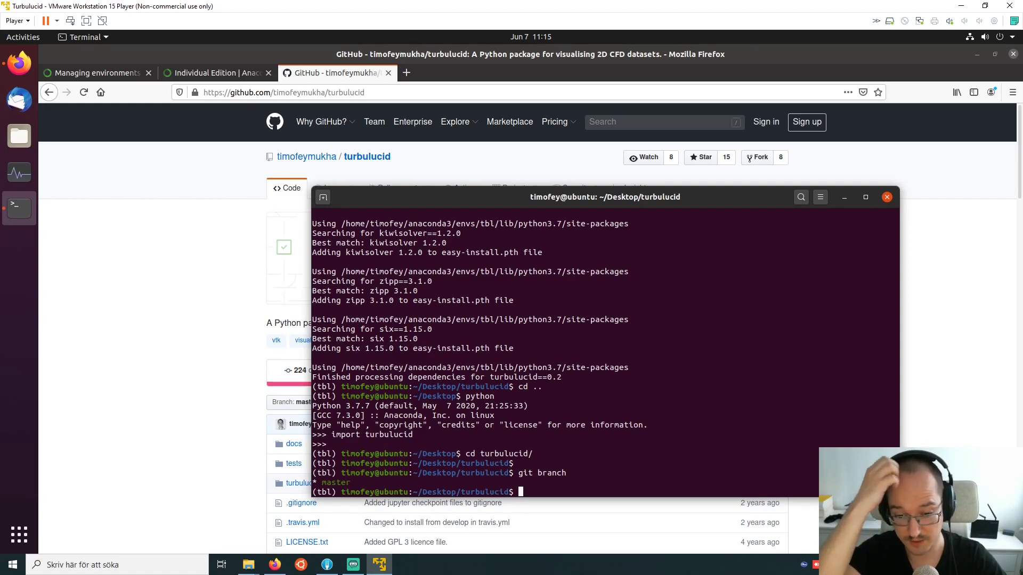
{"action": "type", "text": "git fetch"}
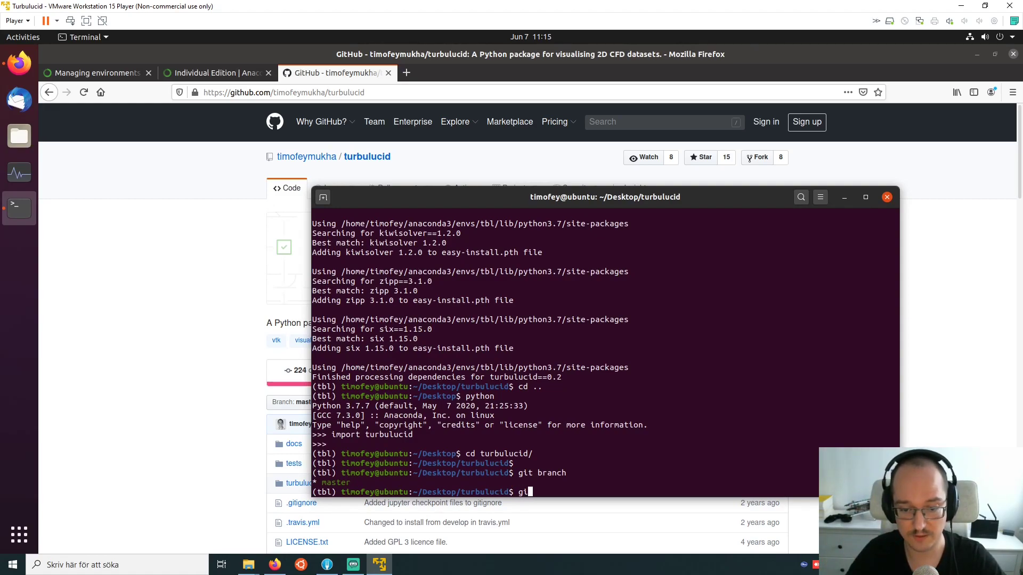
{"action": "key", "text": "Return"}
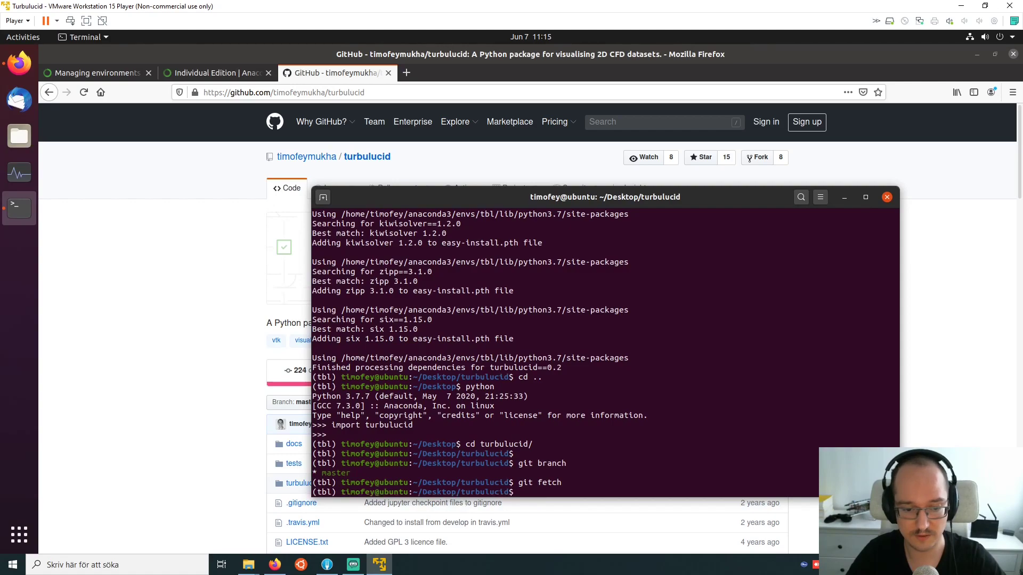
Step: List all local and remote branches of the repository with git branch -a
{"action": "type", "text": "git"}
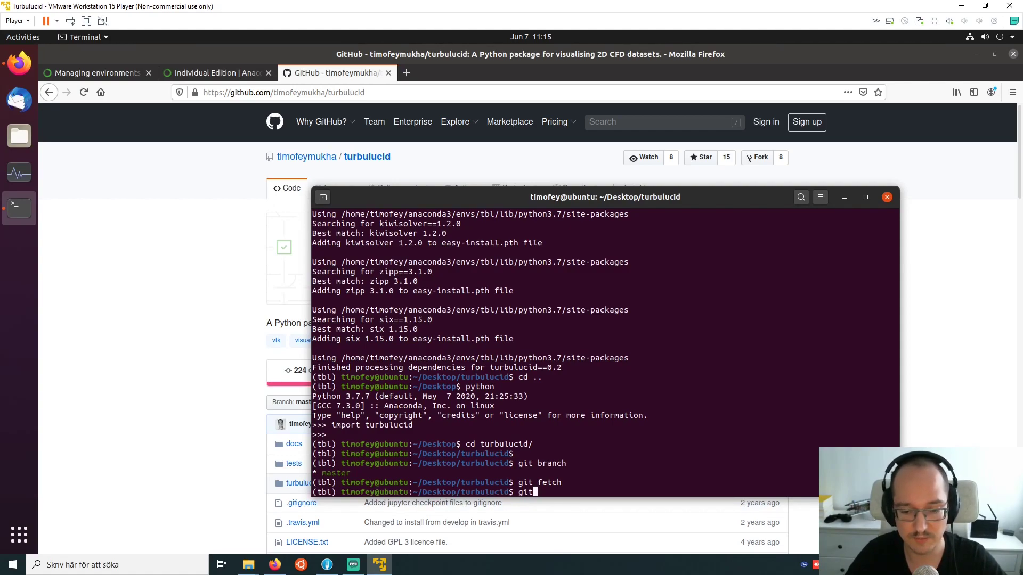
{"action": "type", "text": " branch -a"}
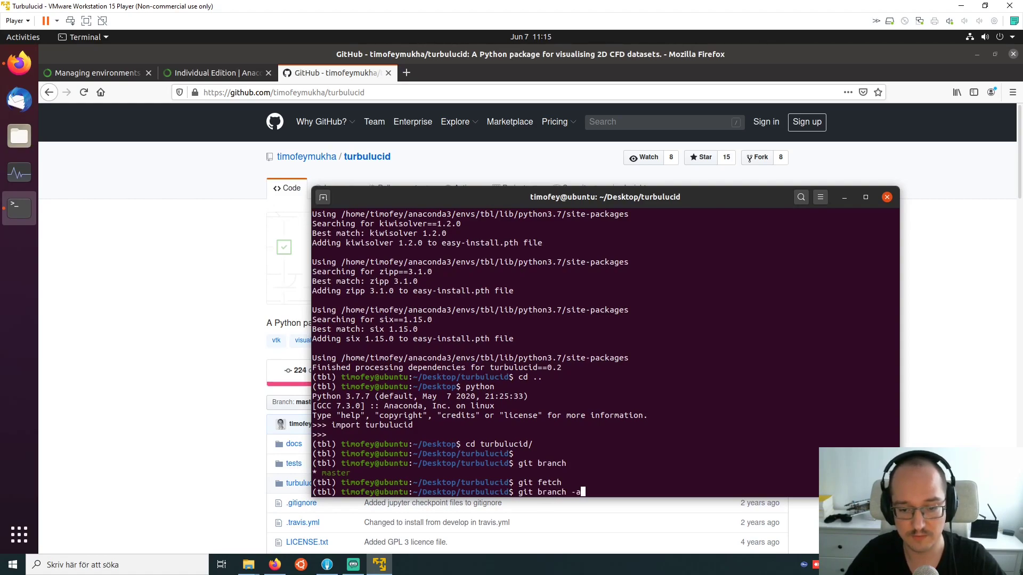
{"action": "key", "text": "Return"}
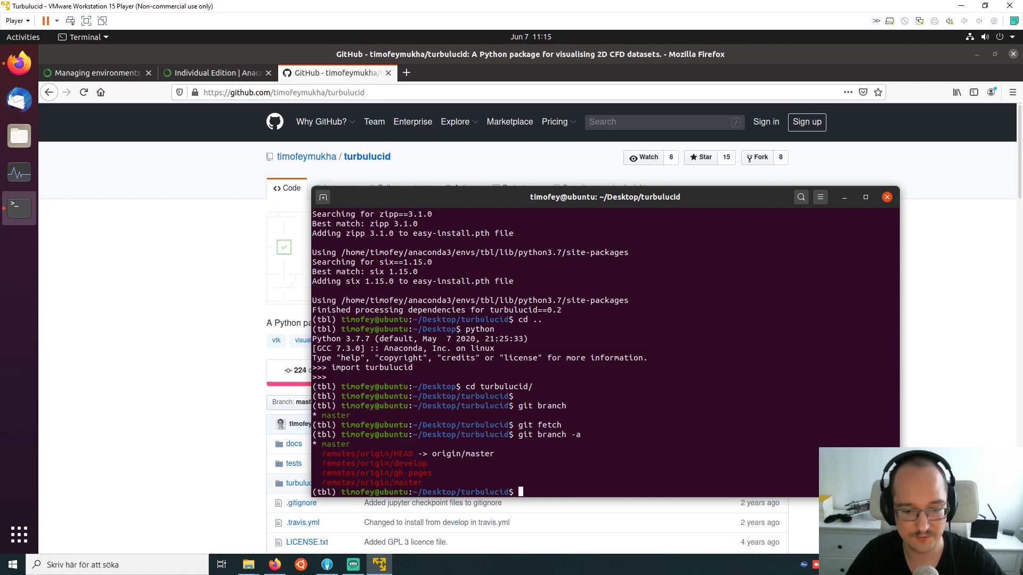
Step: Check out the develop branch with git checkout develop and verify the active branch with git branch
{"action": "type", "text": "gi"}
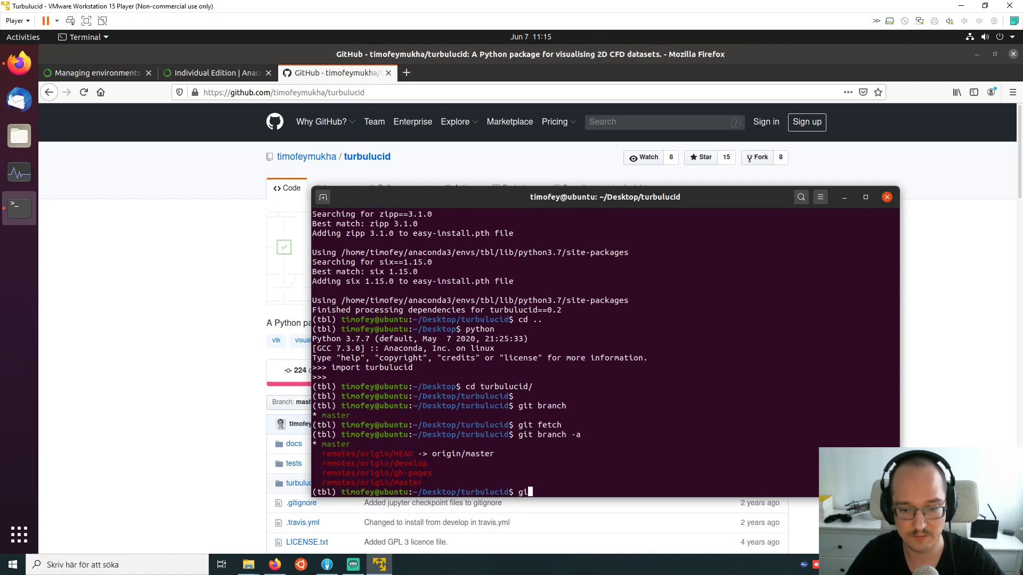
{"action": "type", "text": "t checkout de"}
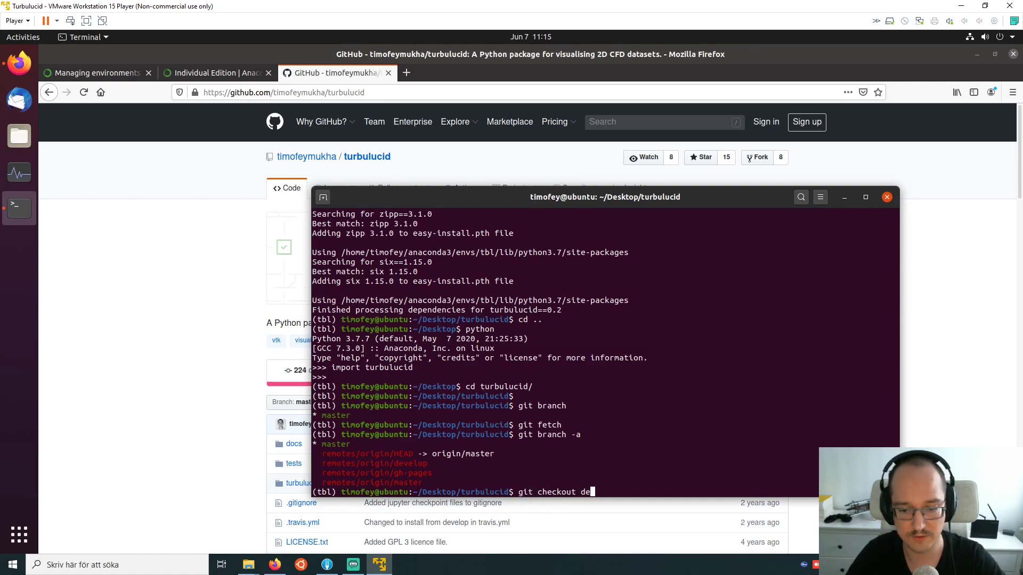
{"action": "type", "text": "velop"}
{"action": "key", "text": "Return"}
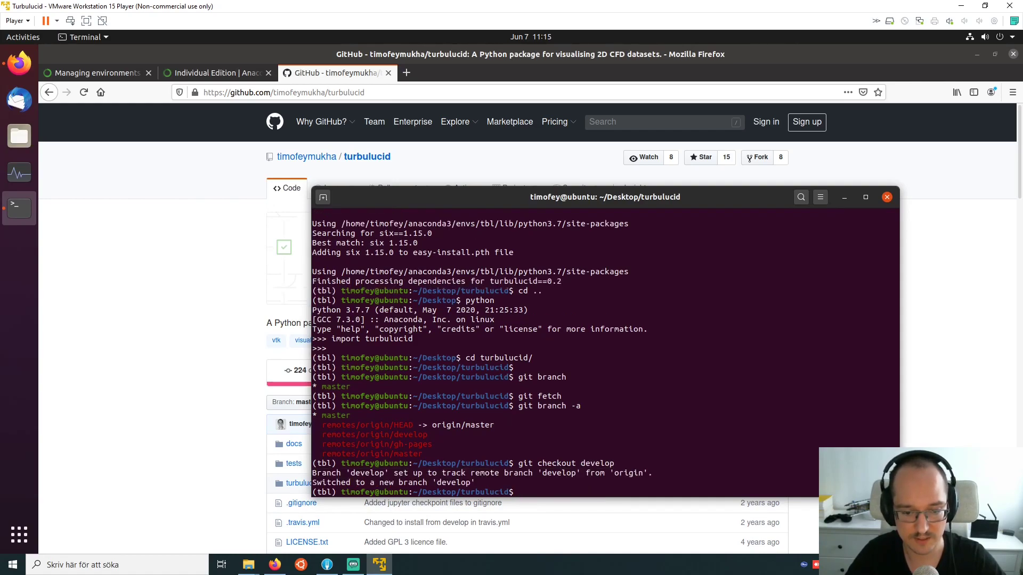
{"action": "type", "text": "git branch"}
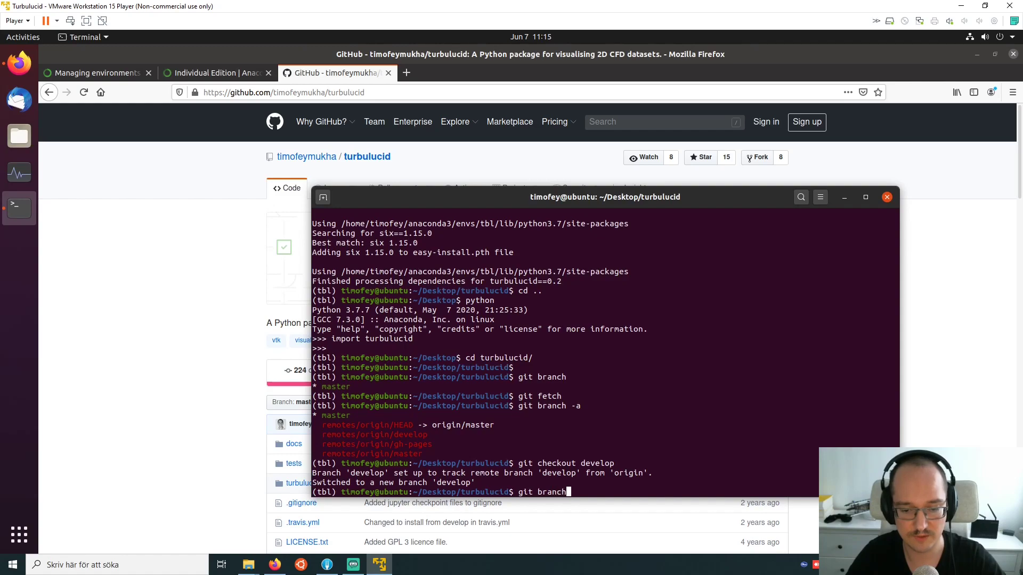
{"action": "key", "text": "Return"}
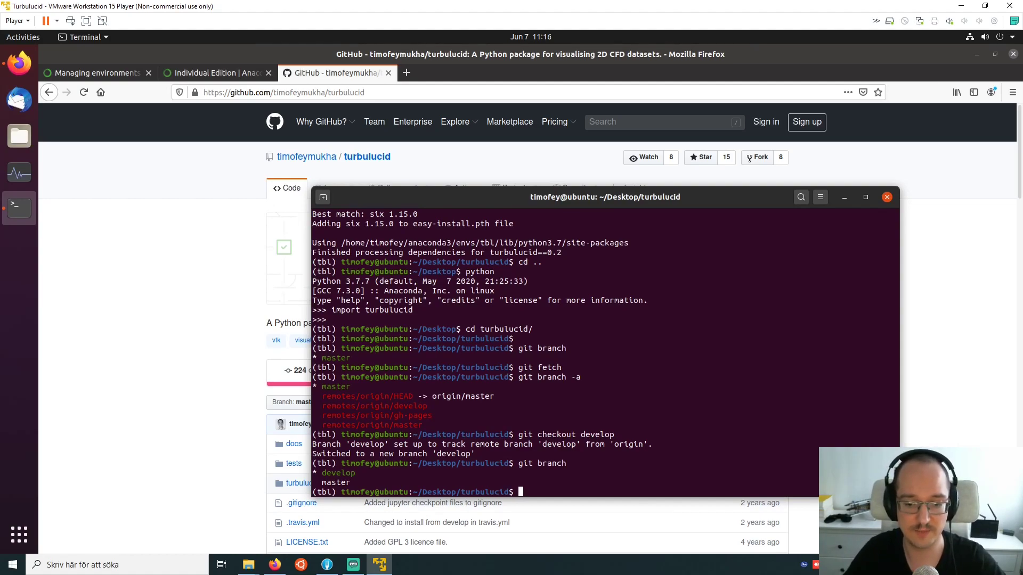
Step: Install turbulucid in development mode by running python setup.py develop
{"action": "type", "text": "python "}
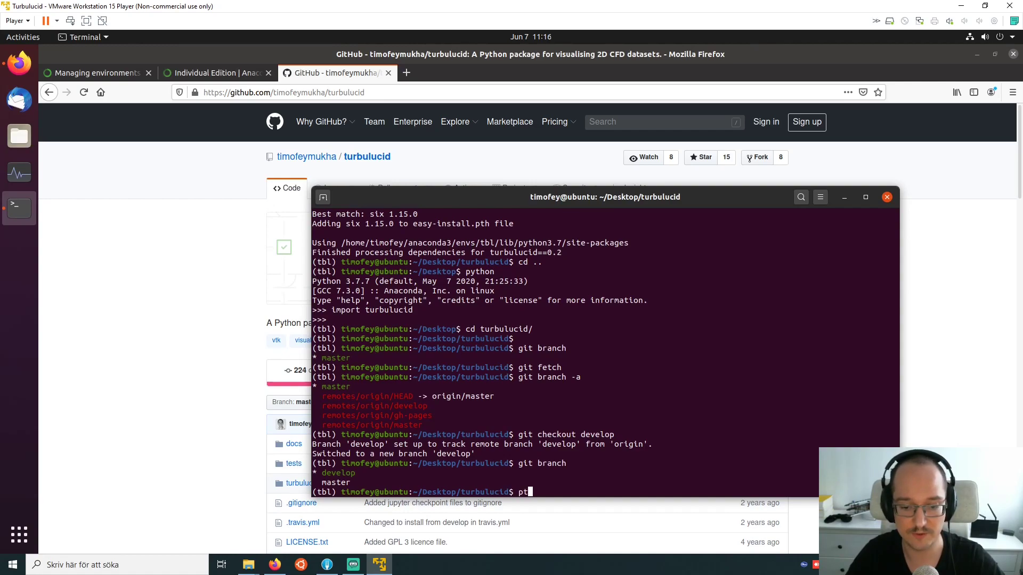
{"action": "type", "text": "setup.py "}
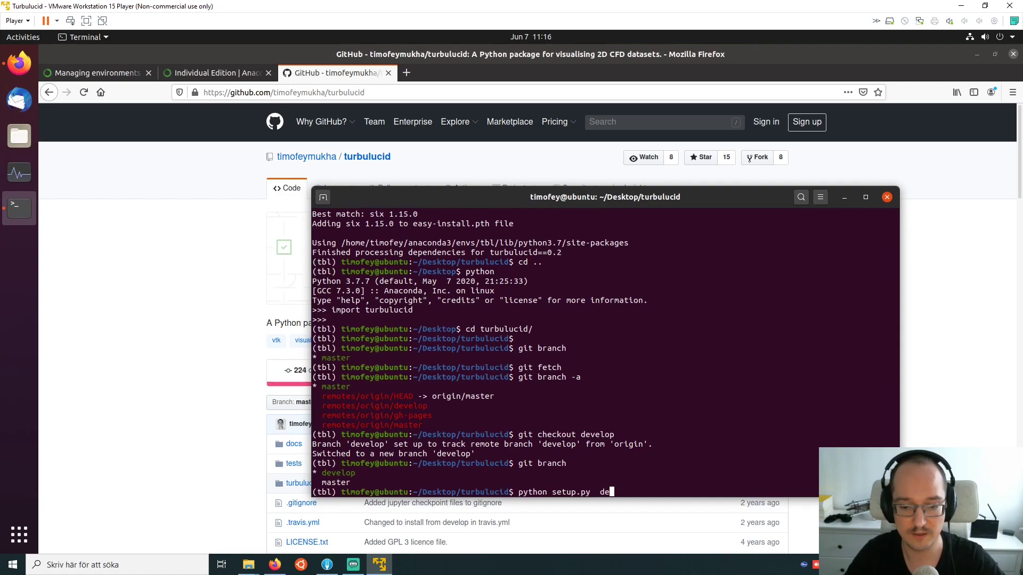
{"action": "type", "text": "develop"}
{"action": "key", "text": "Return"}
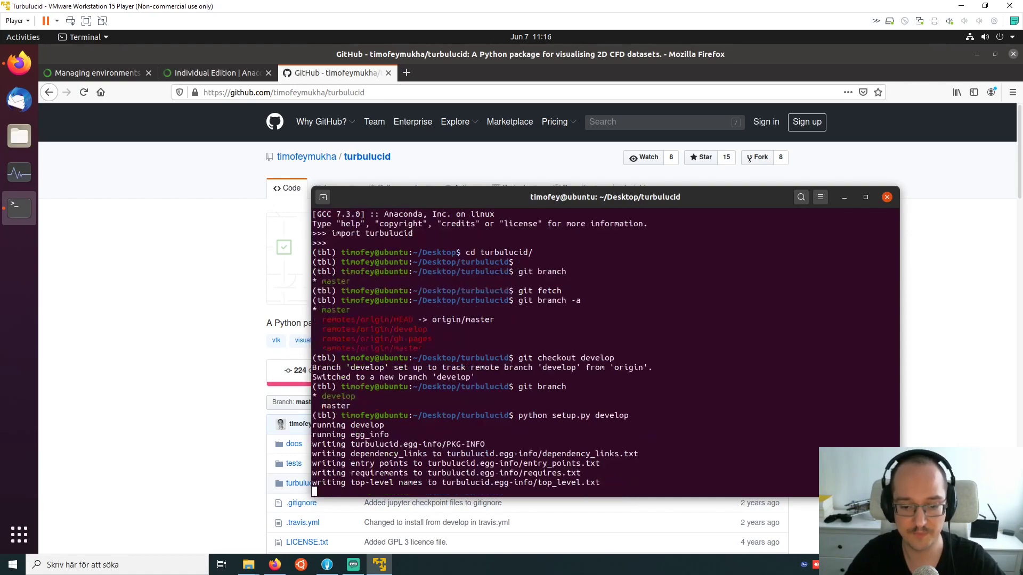
Step: Go up to the Desktop directory and, in a Python session, import turbulucid as tbl
{"action": "type", "text": "cd .."}
{"action": "key", "text": "Return"}
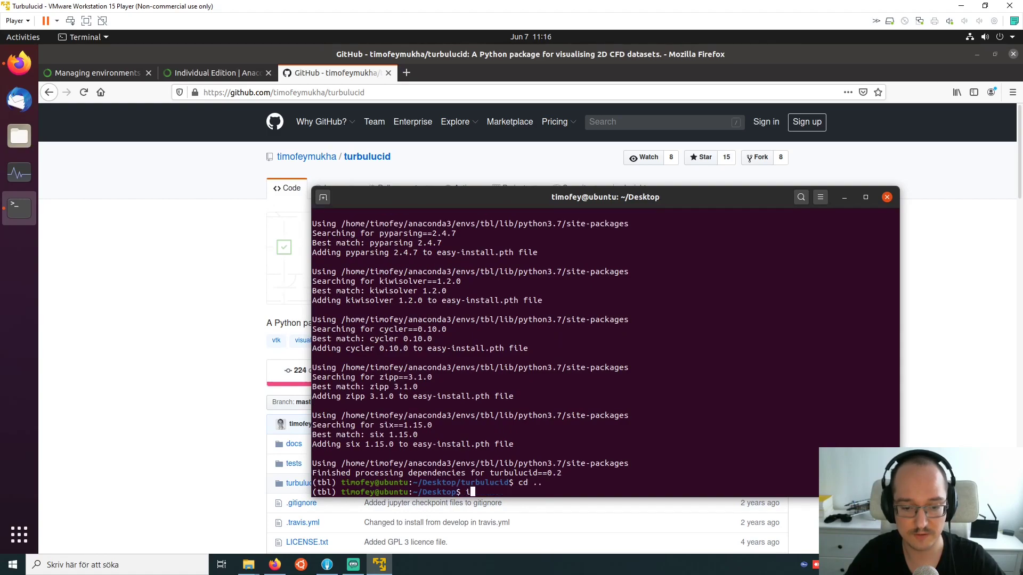
{"action": "type", "text": "python"}
{"action": "key", "text": "Return"}
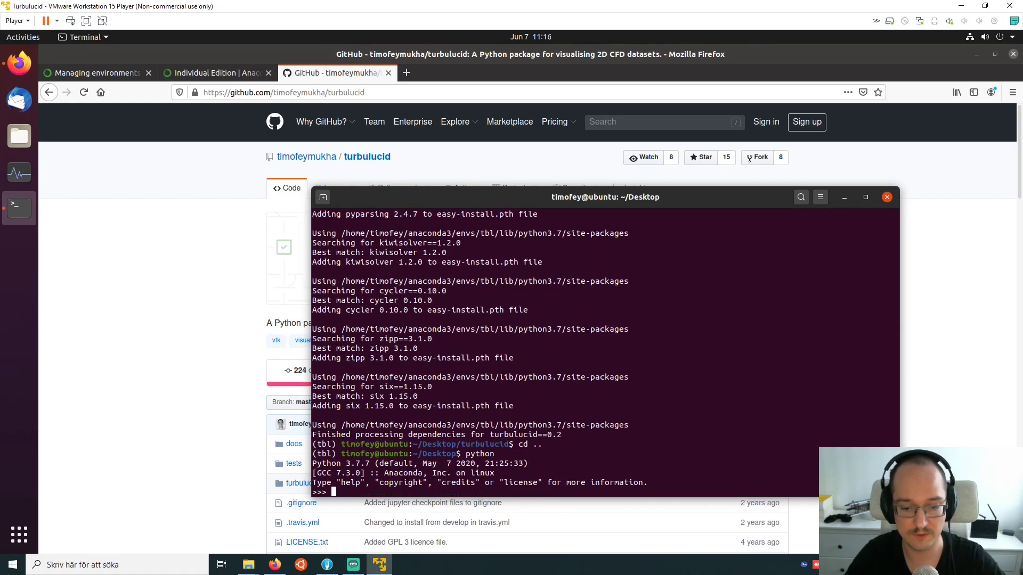
{"action": "type", "text": "import "}
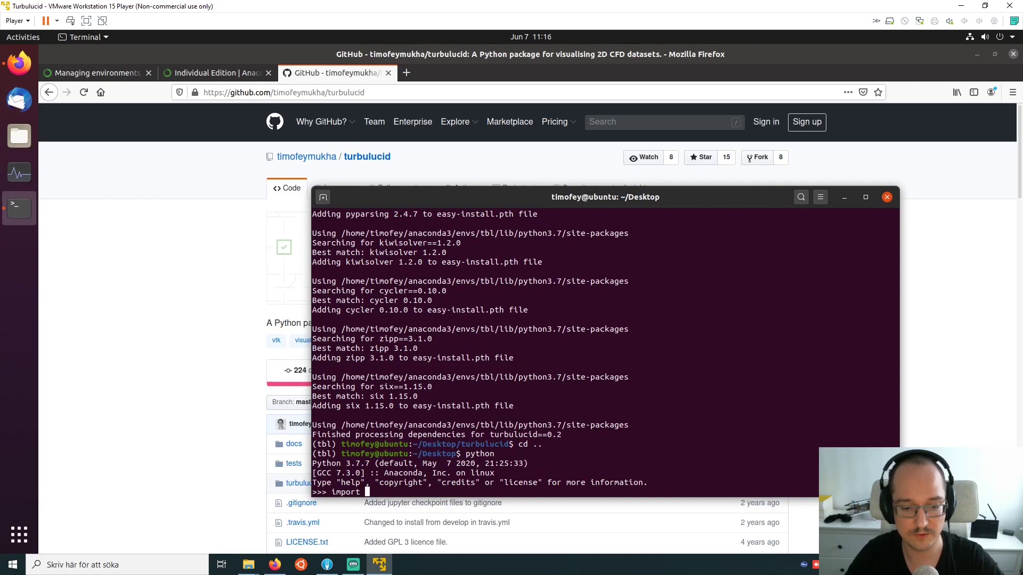
{"action": "type", "text": "turbulucid as tbl"}
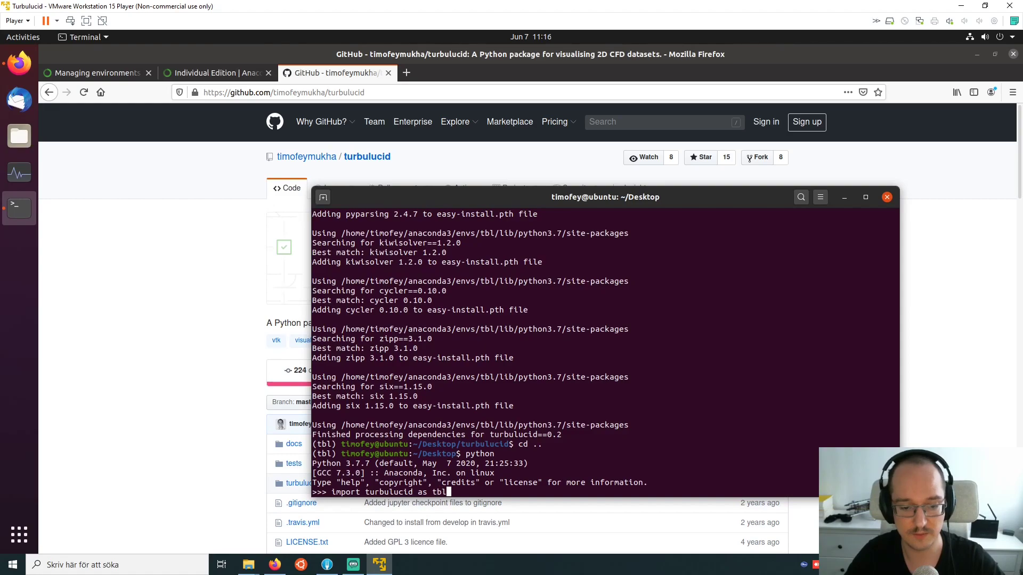
{"action": "key", "text": "Return"}
{"action": "type", "text": "tbl"}
{"action": "type", "text": ".pl"}
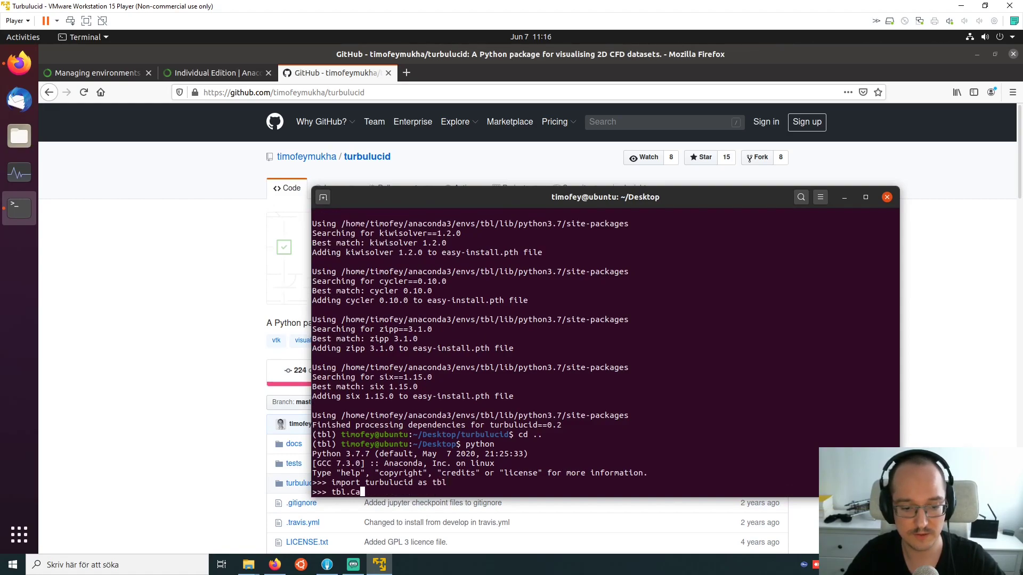
{"action": "type", "text": "ot_field("}
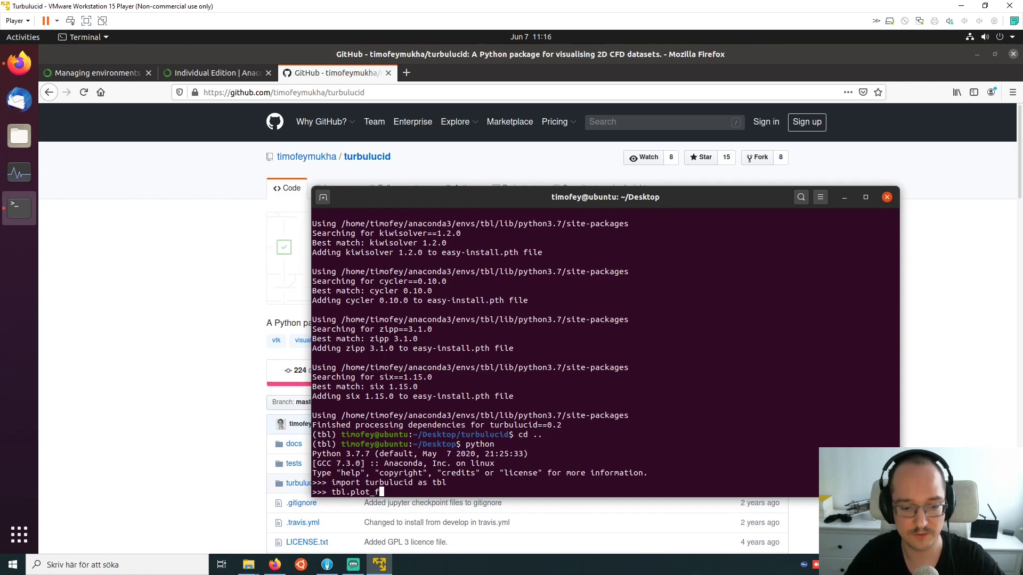
{"action": "key", "text": "BackSpace"}
{"action": "key", "text": "BackSpace"}
{"action": "key", "text": "BackSpace"}
{"action": "key", "text": "BackSpace"}
{"action": "key", "text": "BackSpace"}
{"action": "key", "text": "BackSpace"}
{"action": "key", "text": "BackSpace"}
{"action": "key", "text": "BackSpace"}
{"action": "key", "text": "BackSpace"}
{"action": "key", "text": "BackSpace"}
{"action": "key", "text": "BackSpace"}
{"action": "key", "text": "BackSpace"}
{"action": "key", "text": "BackSpace"}
{"action": "key", "text": "BackSpace"}
{"action": "key", "text": "BackSpace"}
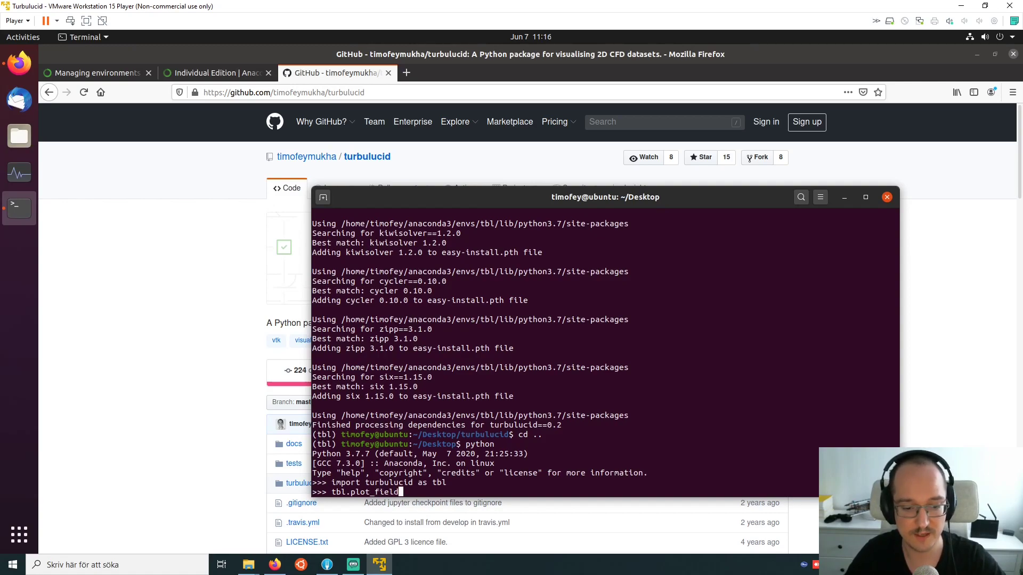
Step: Exit the Python session and return to the shell prompt
{"action": "key", "text": "Return"}
{"action": "key", "text": "ctrl+d"}
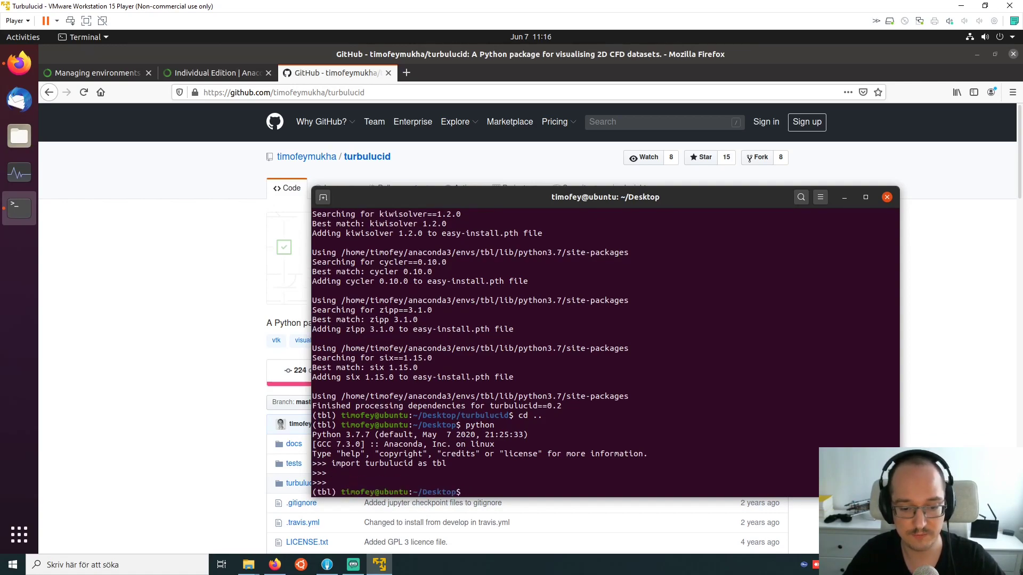